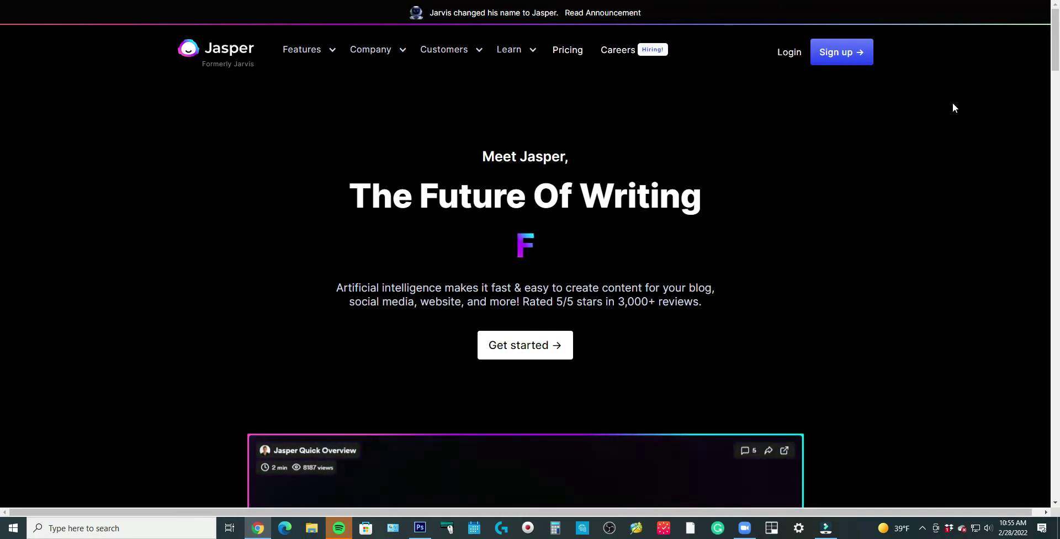
- Look over the Jasper homepage's introduction, overview video, client logos and description of who Jasper is
{"action": "scroll", "coordinate": [953, 108], "scroll_direction": "down", "scroll_amount": 6}
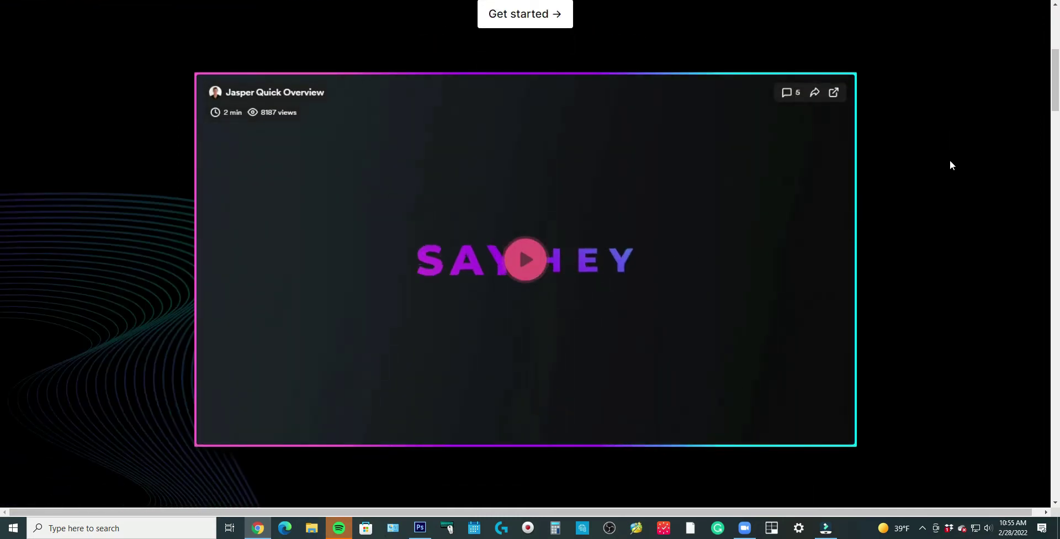
{"action": "scroll", "coordinate": [949, 166], "scroll_direction": "down", "scroll_amount": 3}
{"action": "scroll", "coordinate": [951, 187], "scroll_direction": "down", "scroll_amount": 3}
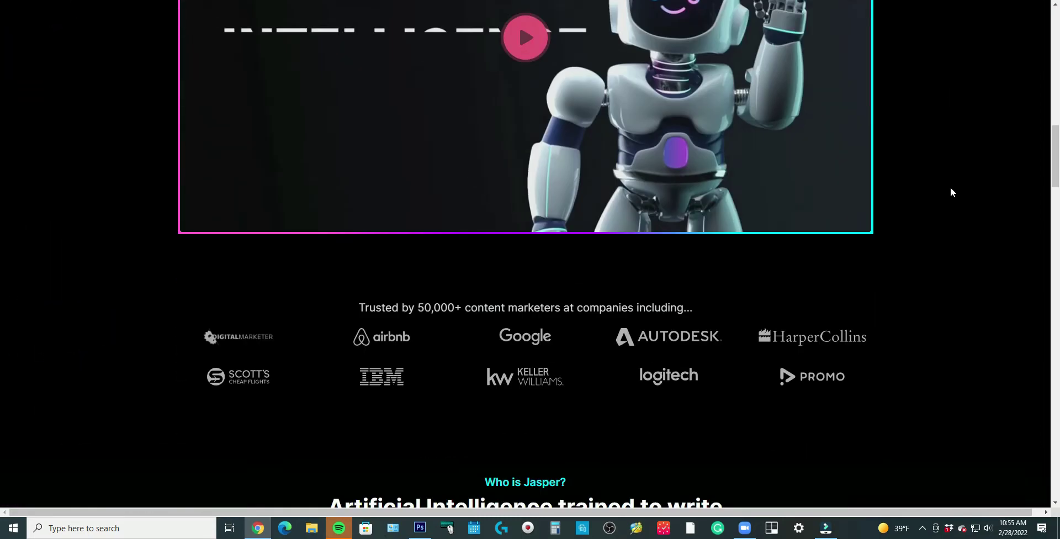
{"action": "scroll", "coordinate": [952, 186], "scroll_direction": "up", "scroll_amount": 4}
{"action": "scroll", "coordinate": [952, 184], "scroll_direction": "up", "scroll_amount": 4}
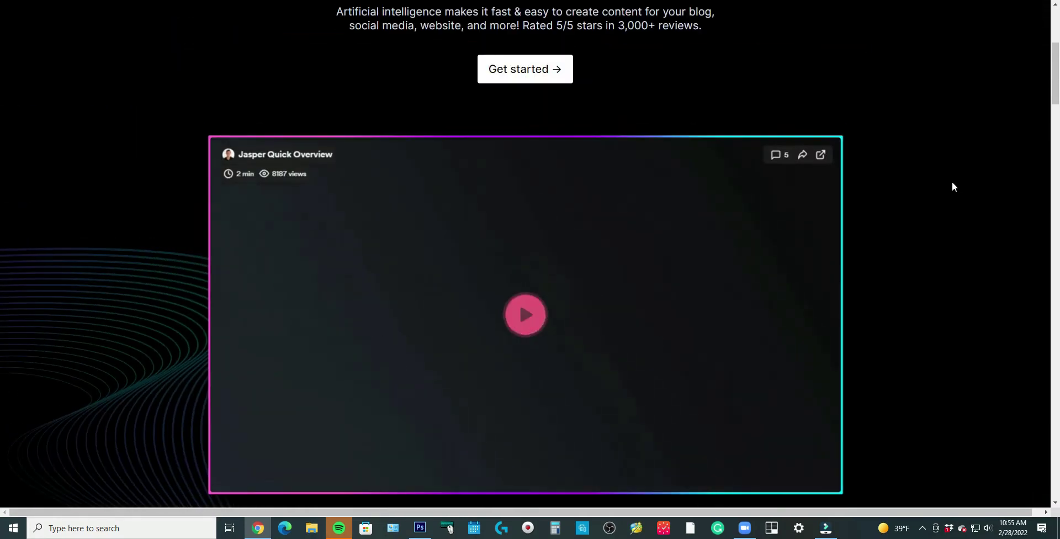
{"action": "scroll", "coordinate": [952, 182], "scroll_direction": "down", "scroll_amount": 4}
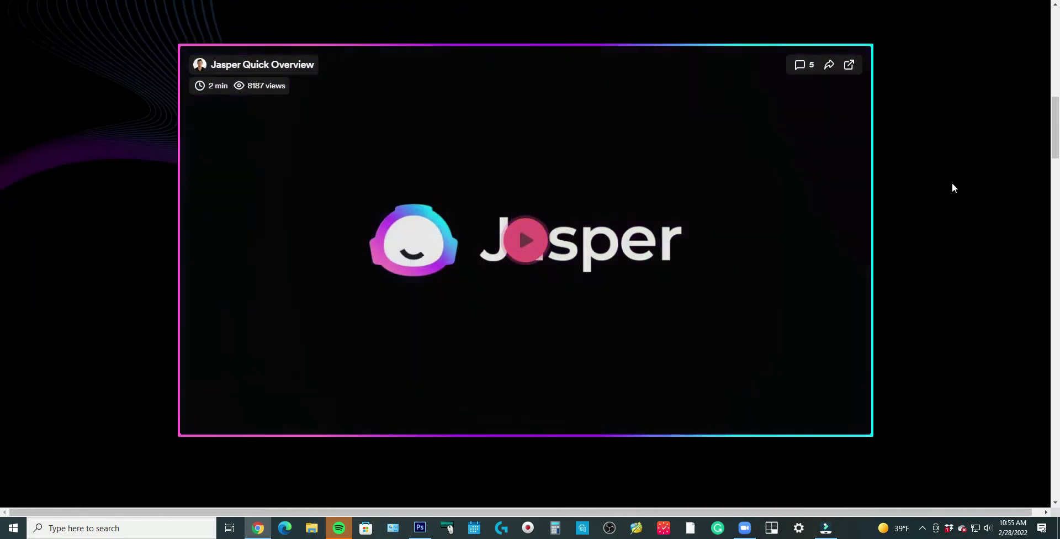
{"action": "scroll", "coordinate": [954, 176], "scroll_direction": "down", "scroll_amount": 8}
{"action": "scroll", "coordinate": [958, 169], "scroll_direction": "down", "scroll_amount": 10}
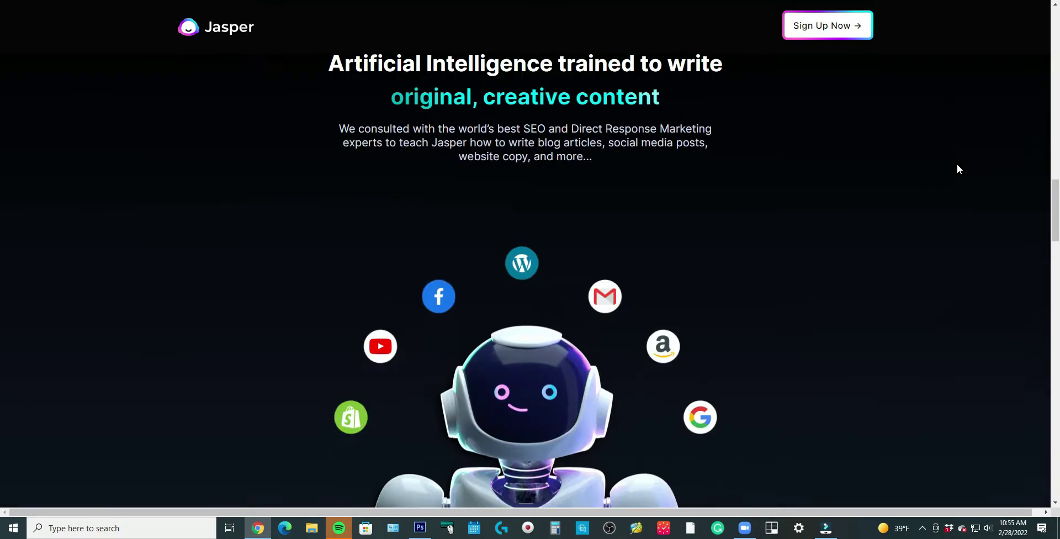
- Read the benefit cards in the "Jasper will help you..." section of the homepage
{"action": "scroll", "coordinate": [957, 169], "scroll_direction": "down", "scroll_amount": 2}
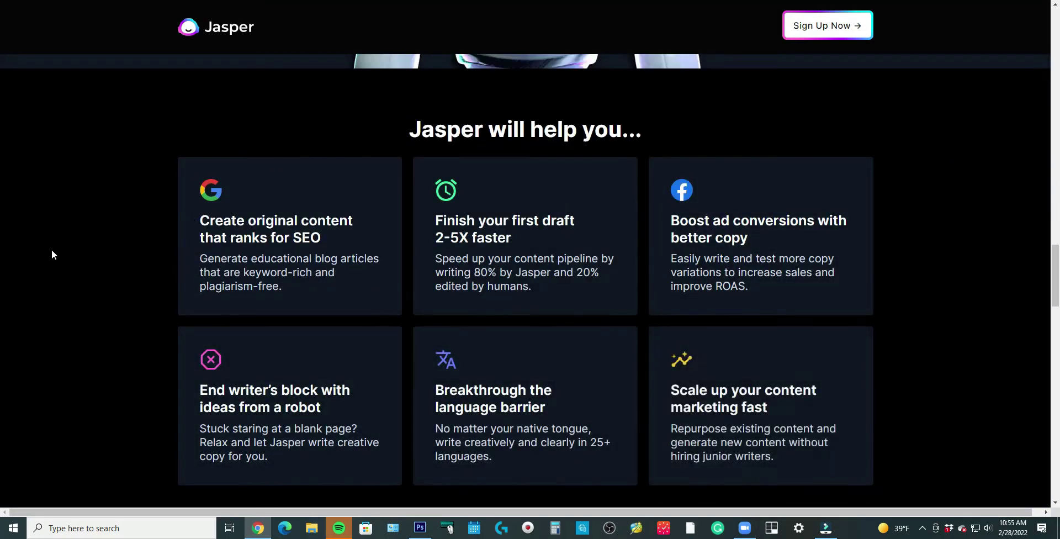
{"action": "scroll", "coordinate": [601, 185], "scroll_direction": "down", "scroll_amount": 1}
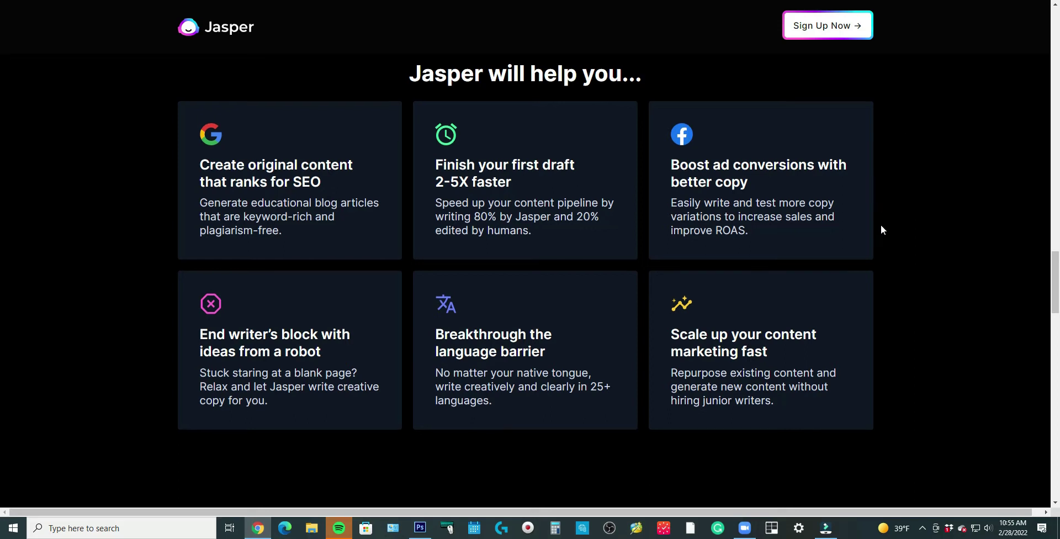
{"action": "scroll", "coordinate": [881, 227], "scroll_direction": "down", "scroll_amount": 1}
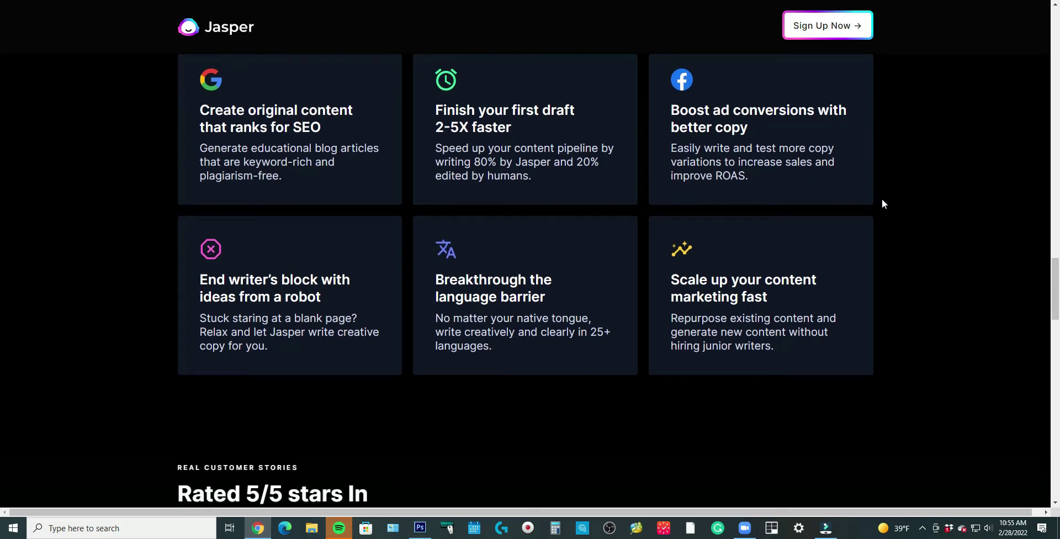
{"action": "scroll", "coordinate": [886, 203], "scroll_direction": "down", "scroll_amount": 1}
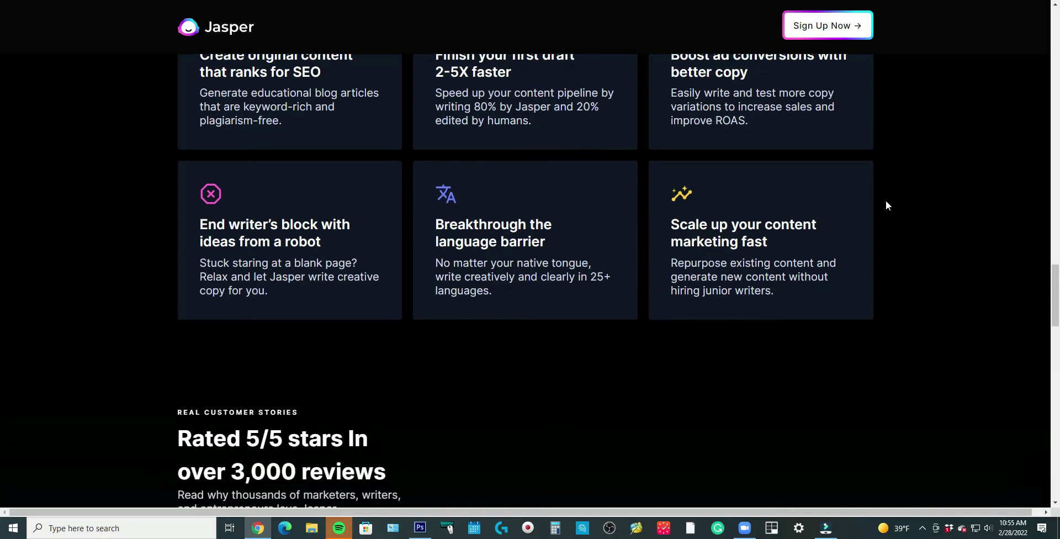
{"action": "scroll", "coordinate": [922, 250], "scroll_direction": "down", "scroll_amount": 1}
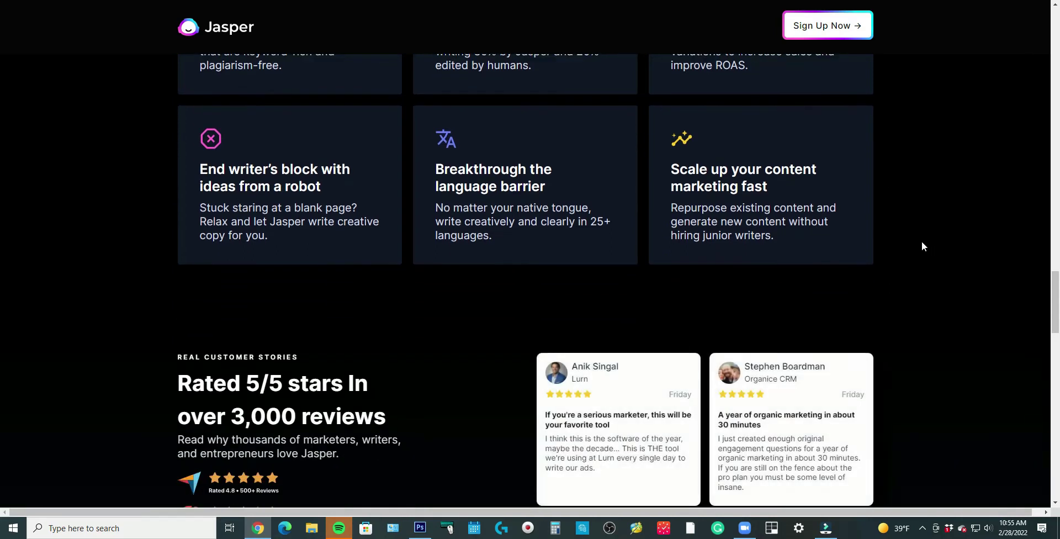
{"action": "scroll", "coordinate": [922, 241], "scroll_direction": "up", "scroll_amount": 1}
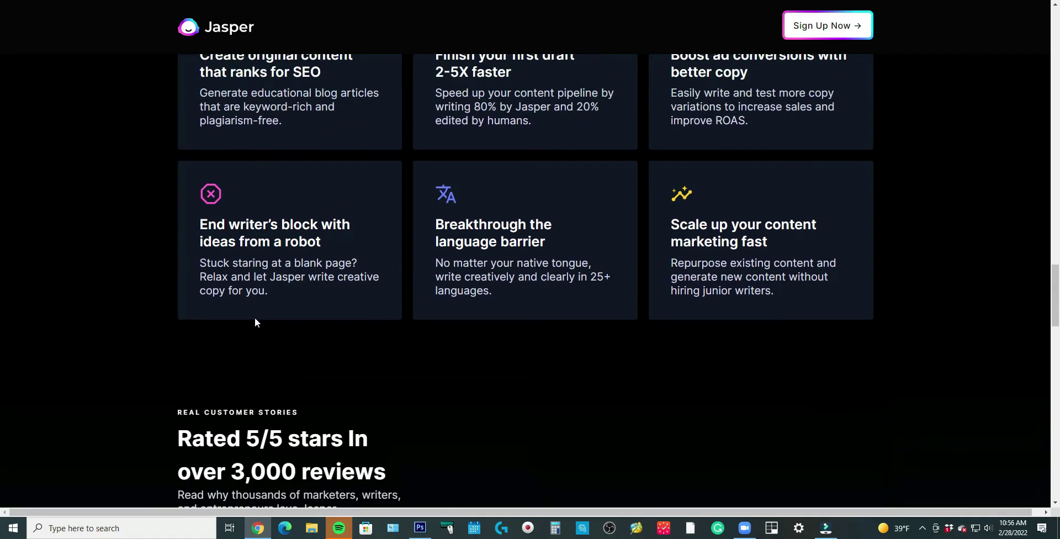
{"action": "scroll", "coordinate": [183, 349], "scroll_direction": "up", "scroll_amount": 1}
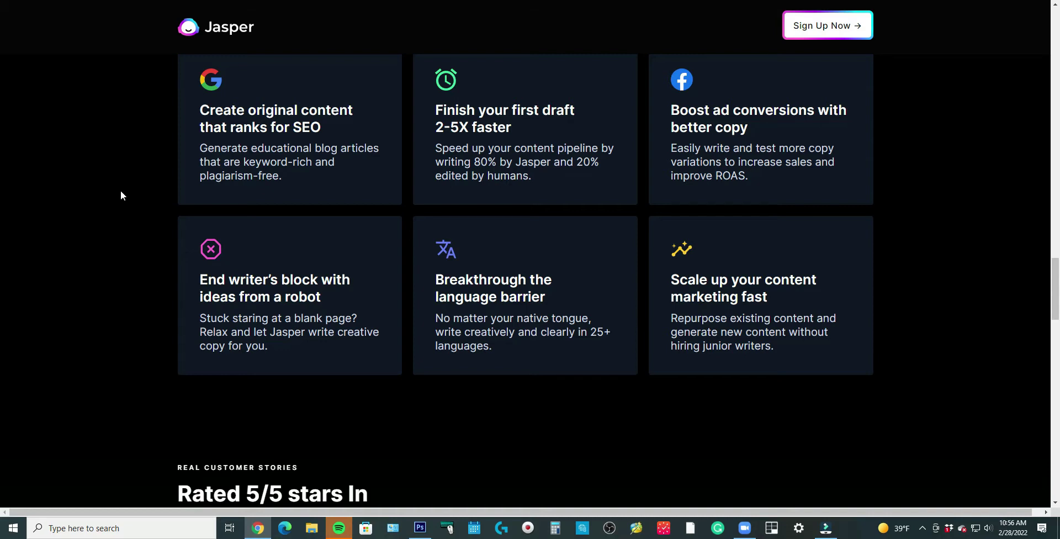
{"action": "scroll", "coordinate": [157, 283], "scroll_direction": "down", "scroll_amount": 5}
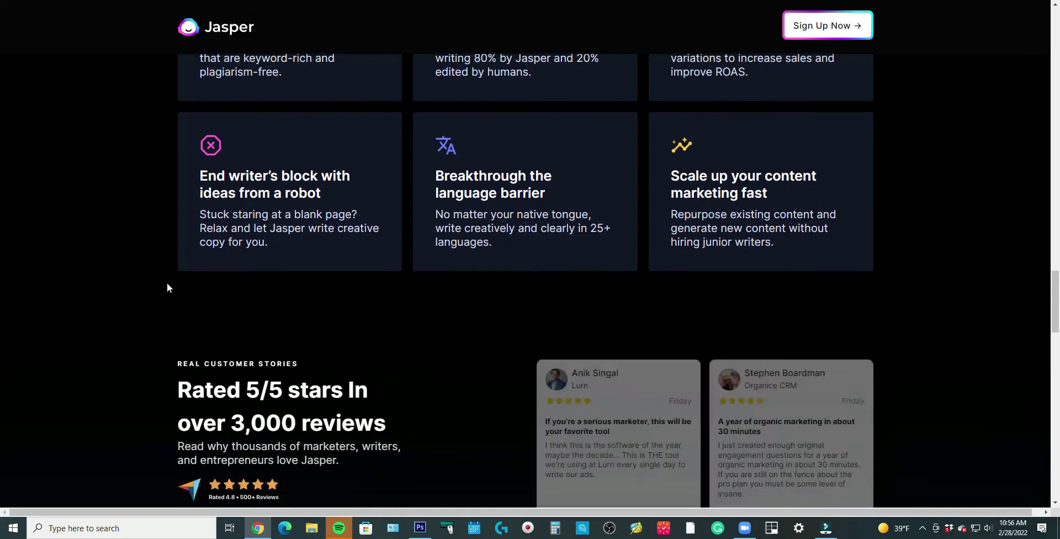
- Review the customer stories, ratings and footer links on the homepage, and return to its beginning
{"action": "scroll", "coordinate": [164, 275], "scroll_direction": "down", "scroll_amount": 1}
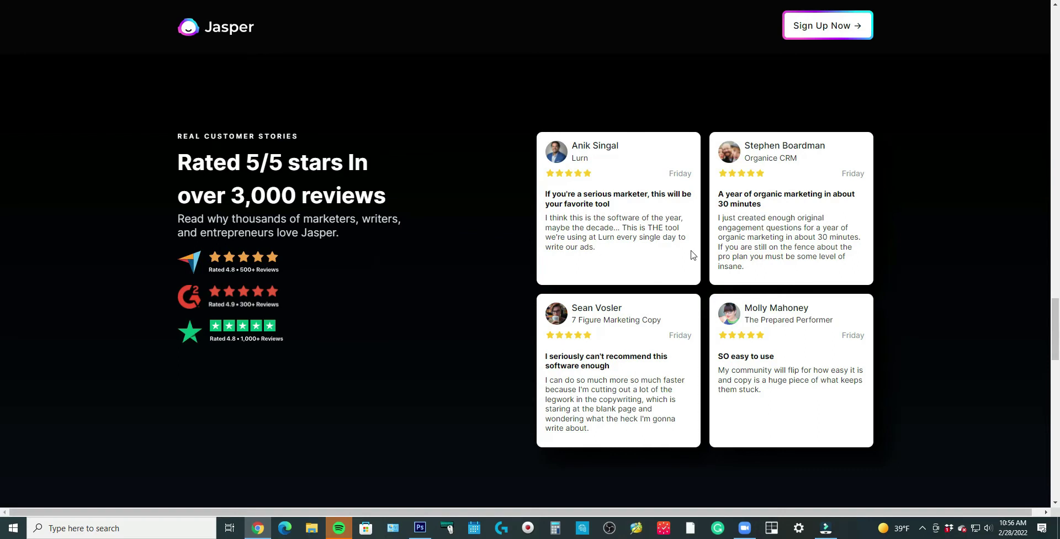
{"action": "scroll", "coordinate": [552, 208], "scroll_direction": "down", "scroll_amount": 5}
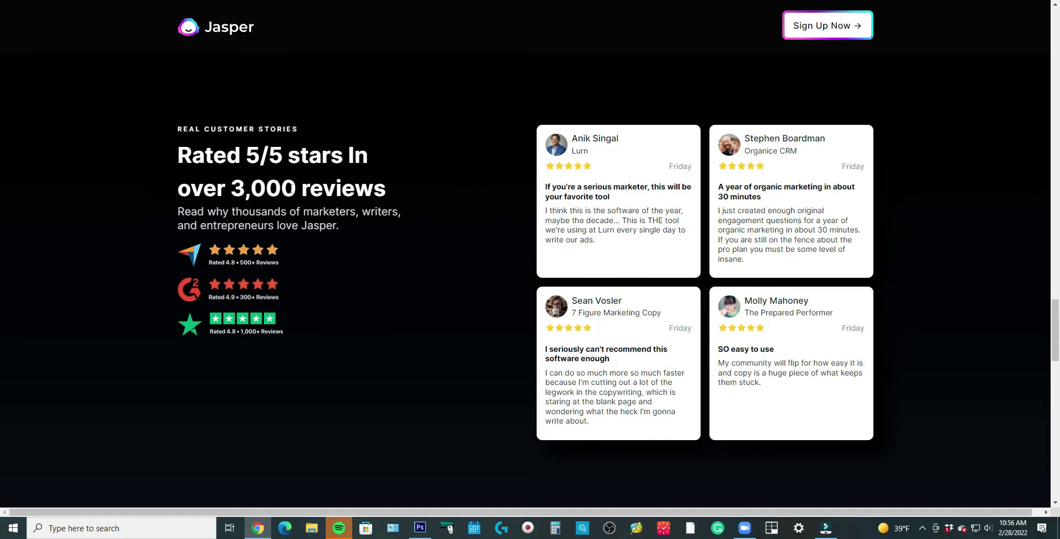
{"action": "scroll", "coordinate": [445, 189], "scroll_direction": "down", "scroll_amount": 10}
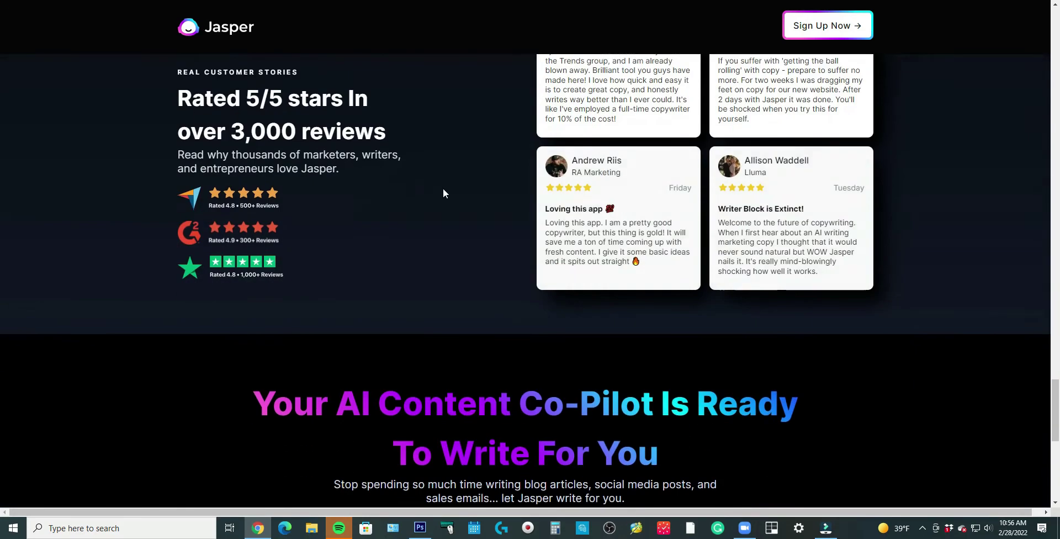
{"action": "scroll", "coordinate": [451, 182], "scroll_direction": "down", "scroll_amount": 4}
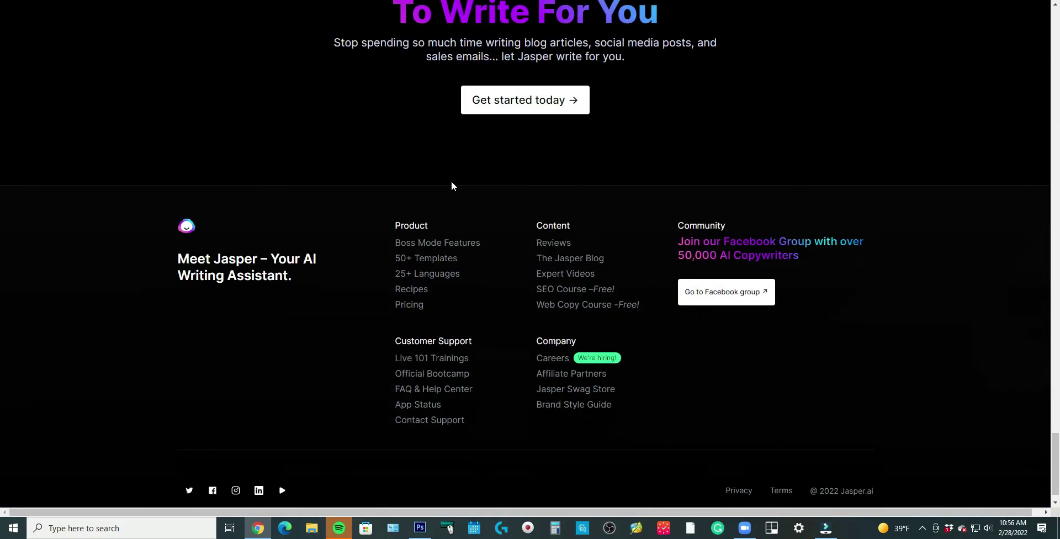
{"action": "left_click_drag", "start_coordinate": [1055, 466], "coordinate": [1054, 41]}
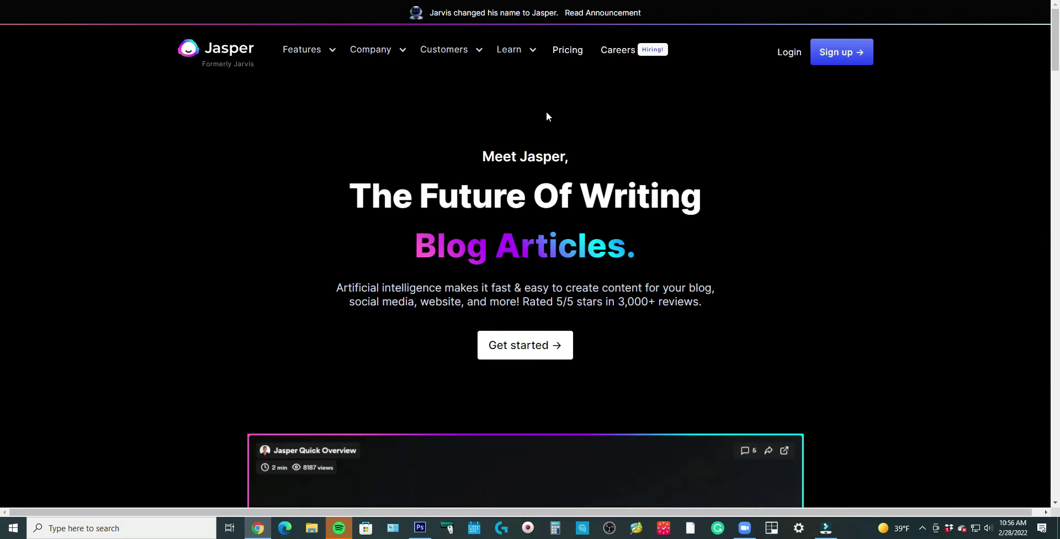
- Open the pricing page and review the Starter and Boss Mode plans and the money-back guarantee
{"action": "left_click", "coordinate": [570, 51]}
{"action": "scroll", "coordinate": [836, 197], "scroll_direction": "down", "scroll_amount": 1}
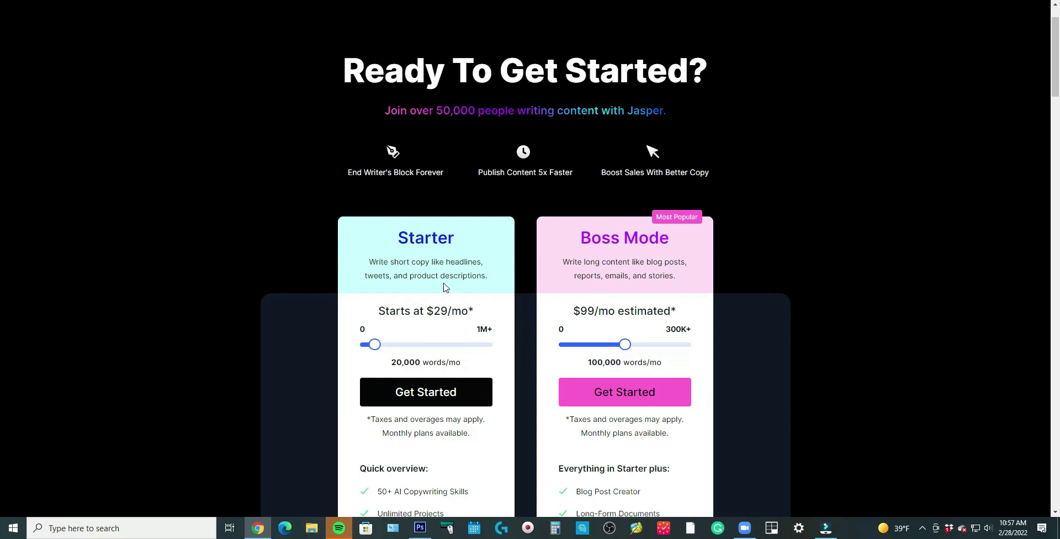
{"action": "scroll", "coordinate": [287, 357], "scroll_direction": "down", "scroll_amount": 1}
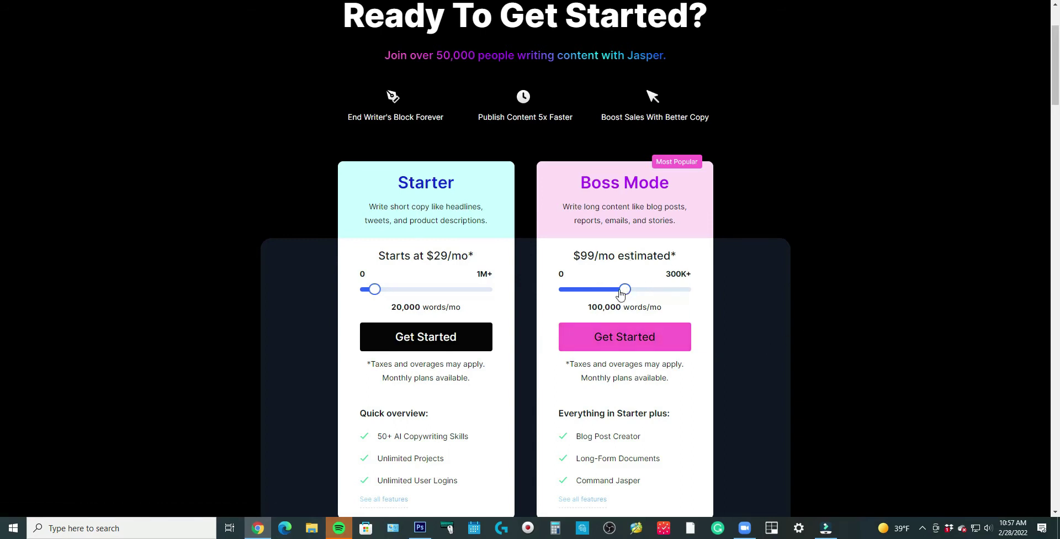
{"action": "scroll", "coordinate": [639, 378], "scroll_direction": "down", "scroll_amount": 4}
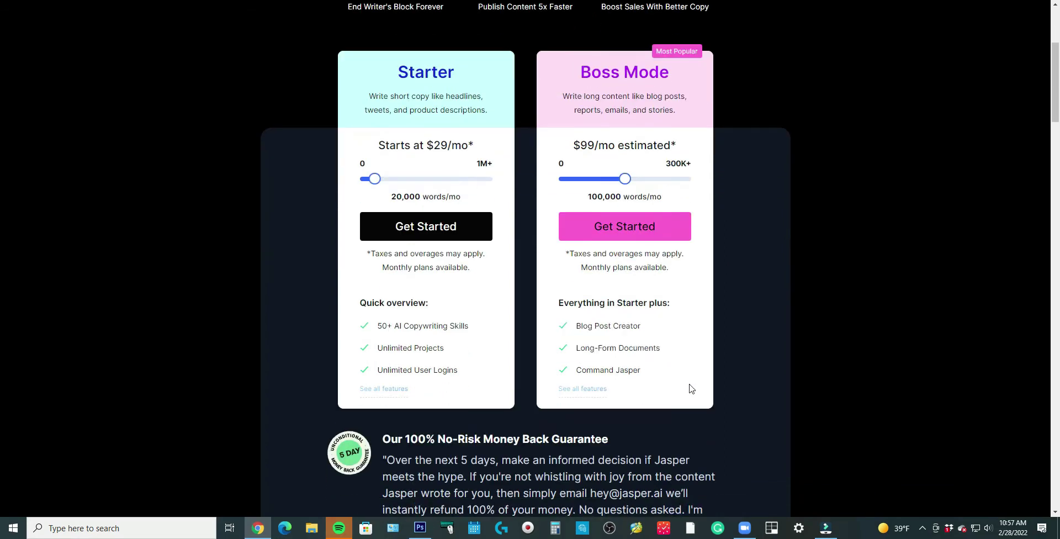
{"action": "scroll", "coordinate": [733, 393], "scroll_direction": "down", "scroll_amount": 2}
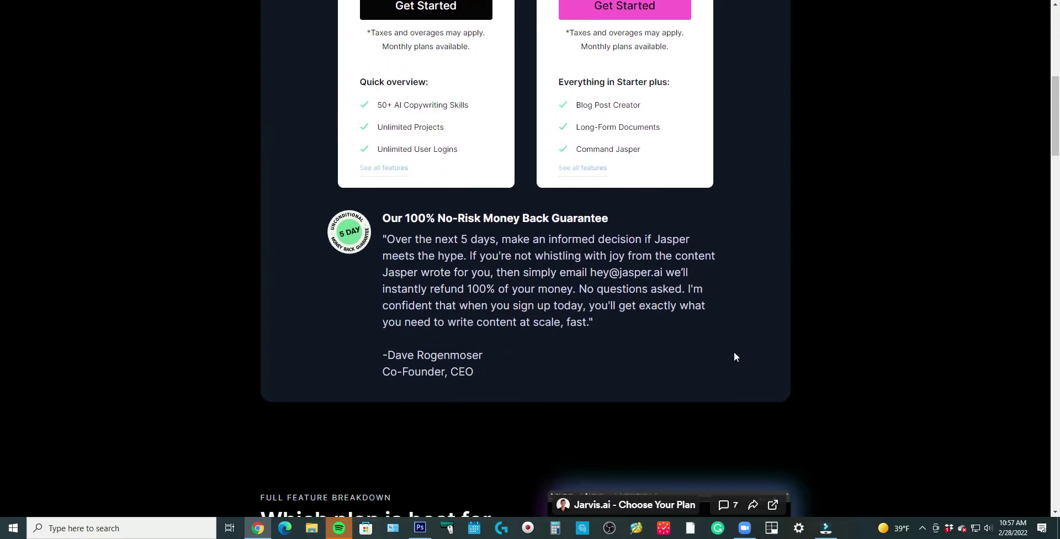
{"action": "scroll", "coordinate": [734, 354], "scroll_direction": "down", "scroll_amount": 4}
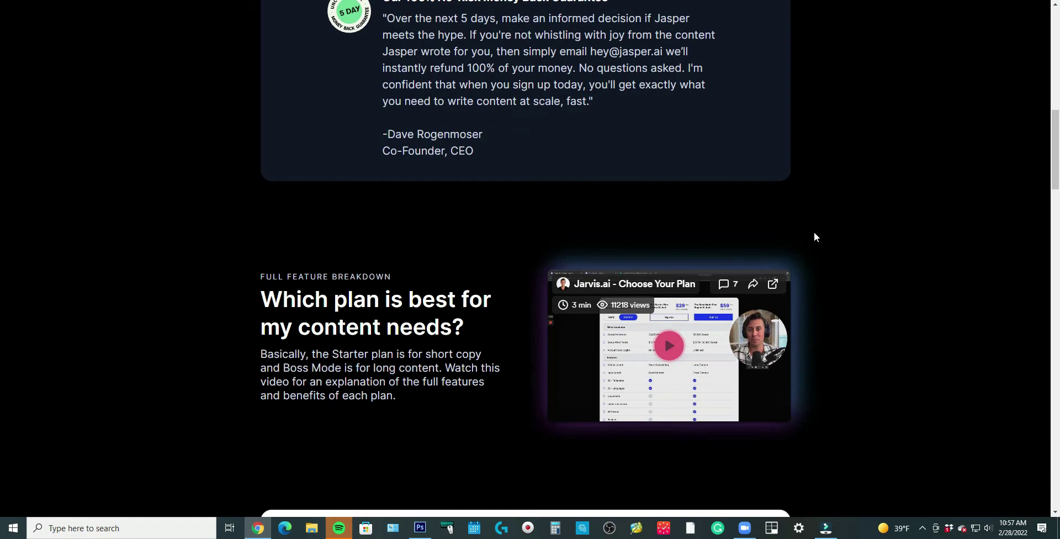
- Examine the full feature comparison table of the Starter and Boss Mode plans with monthly billing
{"action": "scroll", "coordinate": [834, 216], "scroll_direction": "down", "scroll_amount": 6}
{"action": "scroll", "coordinate": [842, 220], "scroll_direction": "down", "scroll_amount": 1}
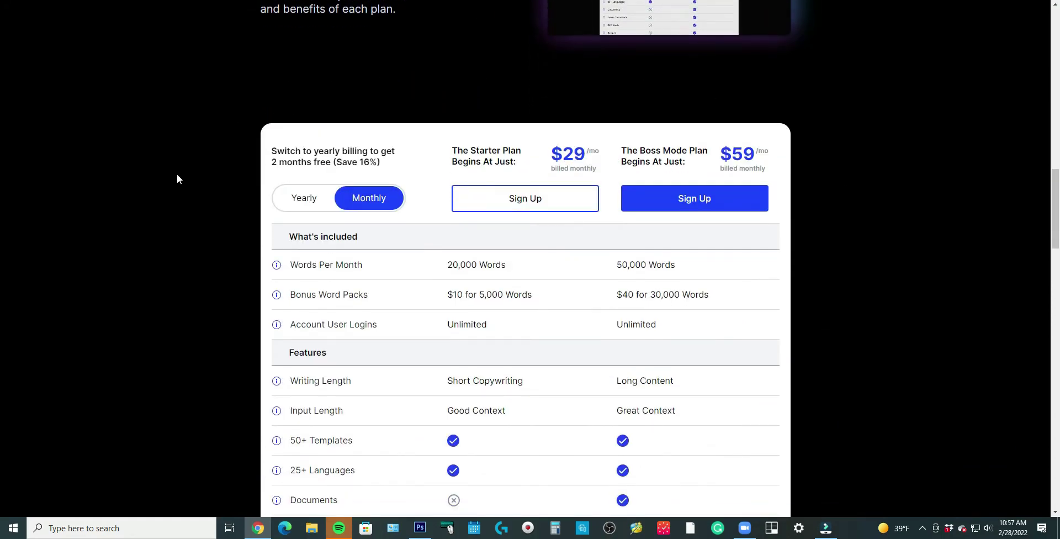
{"action": "scroll", "coordinate": [525, 255], "scroll_direction": "down", "scroll_amount": 6}
{"action": "scroll", "coordinate": [534, 252], "scroll_direction": "down", "scroll_amount": 3}
{"action": "scroll", "coordinate": [683, 257], "scroll_direction": "down", "scroll_amount": 6}
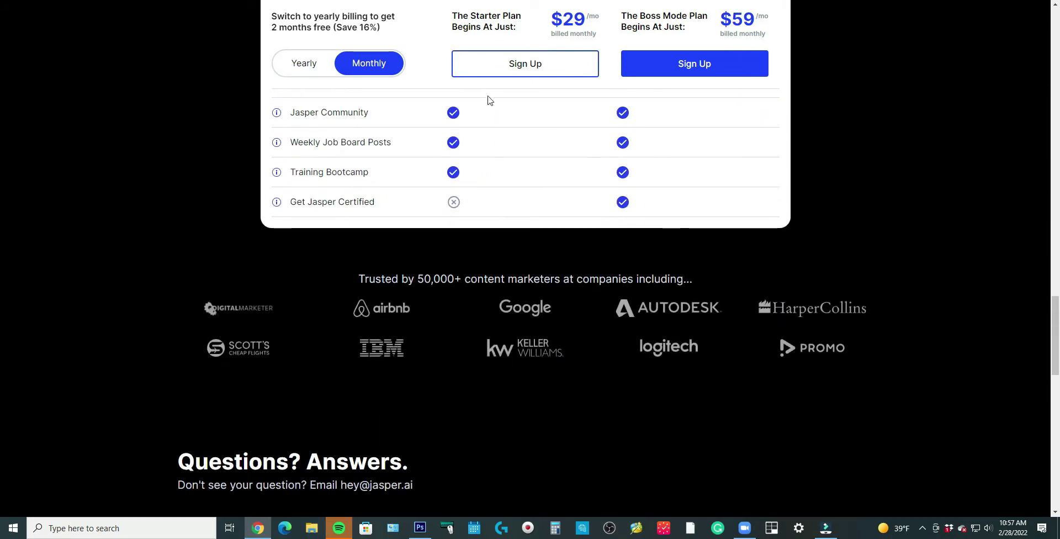
{"action": "key", "text": "Home"}
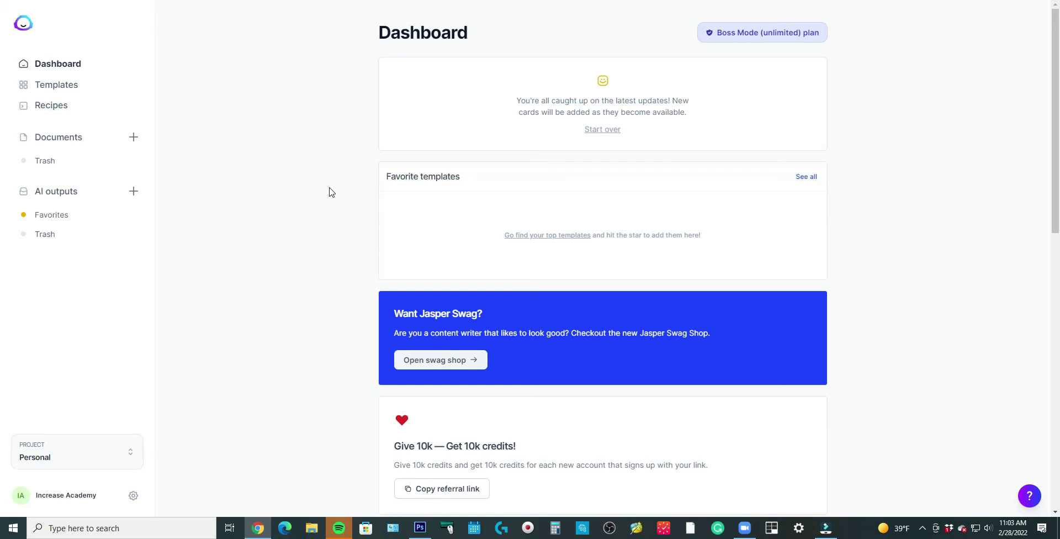
- Examine the account dashboard's cards, from favorite templates and referral credits to words generated and free credits
{"action": "scroll", "coordinate": [277, 224], "scroll_direction": "down", "scroll_amount": 1}
{"action": "scroll", "coordinate": [277, 224], "scroll_direction": "down", "scroll_amount": 1}
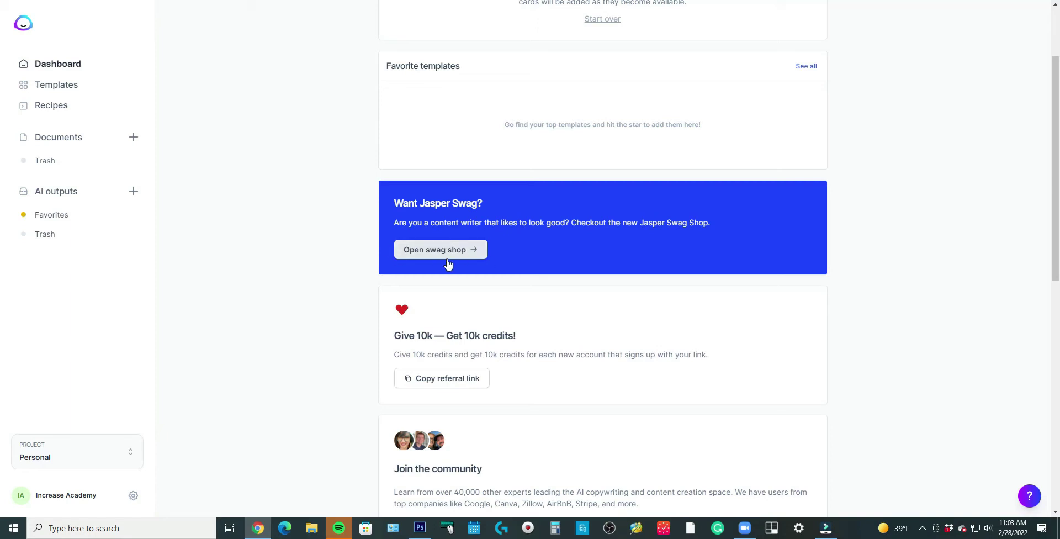
{"action": "scroll", "coordinate": [350, 246], "scroll_direction": "down", "scroll_amount": 1}
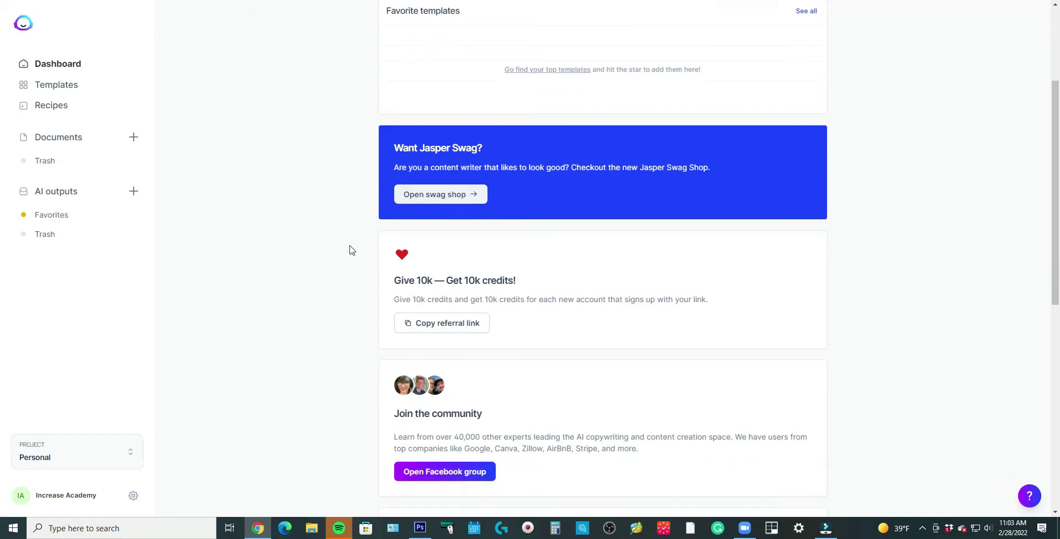
{"action": "scroll", "coordinate": [351, 262], "scroll_direction": "down", "scroll_amount": 2}
{"action": "scroll", "coordinate": [354, 241], "scroll_direction": "up", "scroll_amount": 3}
{"action": "scroll", "coordinate": [390, 87], "scroll_direction": "up", "scroll_amount": 2}
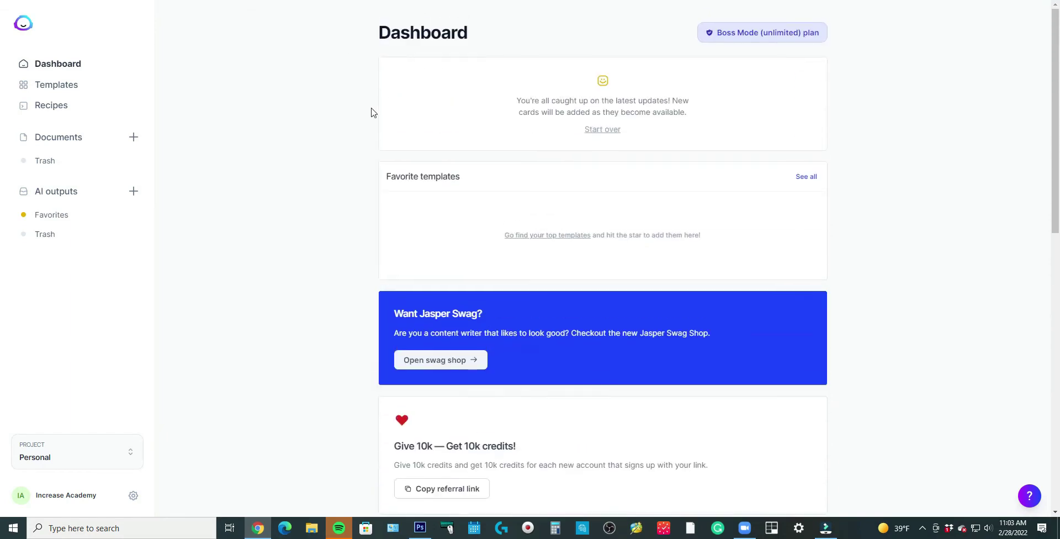
{"action": "scroll", "coordinate": [418, 140], "scroll_direction": "down", "scroll_amount": 6}
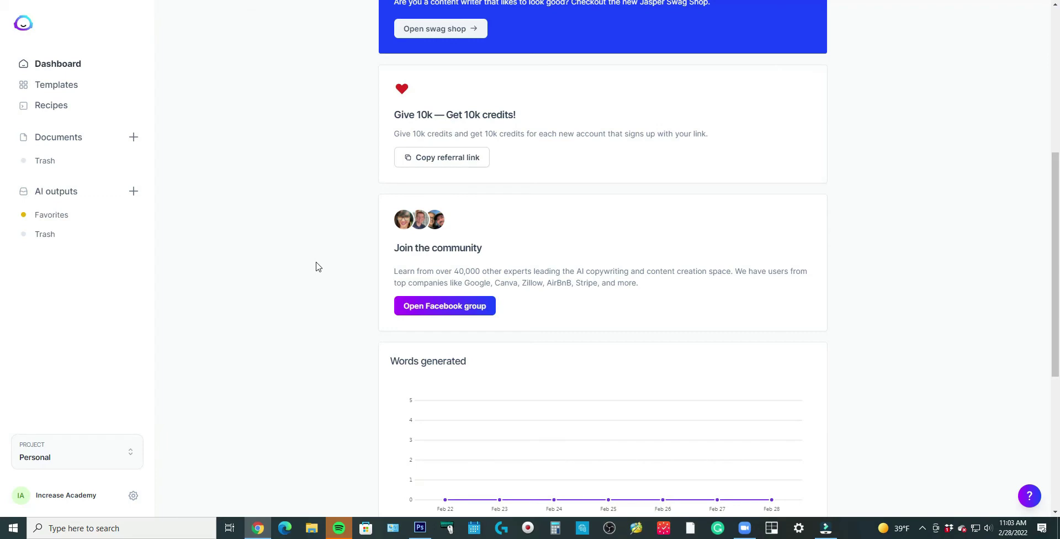
{"action": "scroll", "coordinate": [325, 253], "scroll_direction": "down", "scroll_amount": 2}
{"action": "scroll", "coordinate": [348, 294], "scroll_direction": "down", "scroll_amount": 3}
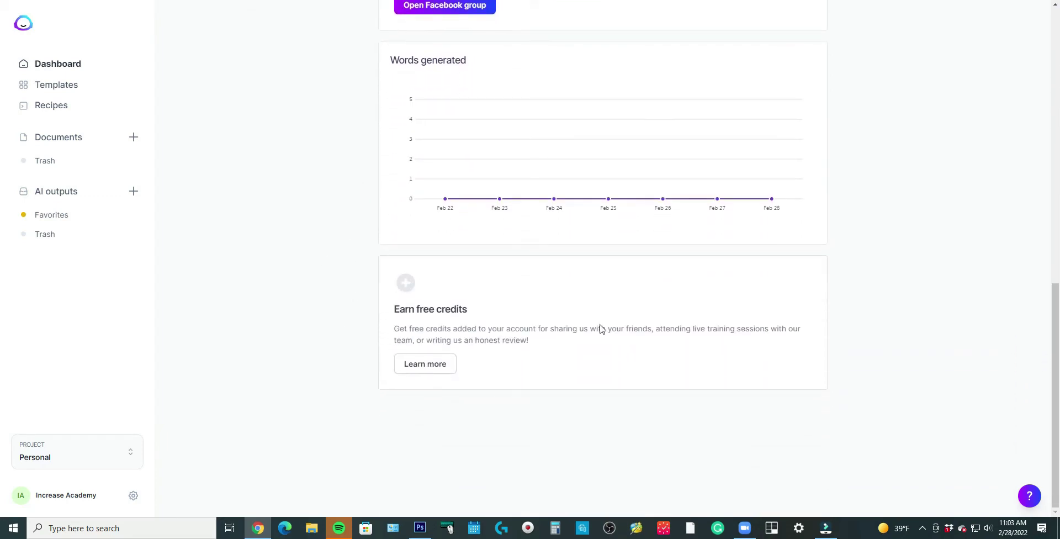
{"action": "scroll", "coordinate": [482, 326], "scroll_direction": "up", "scroll_amount": 10}
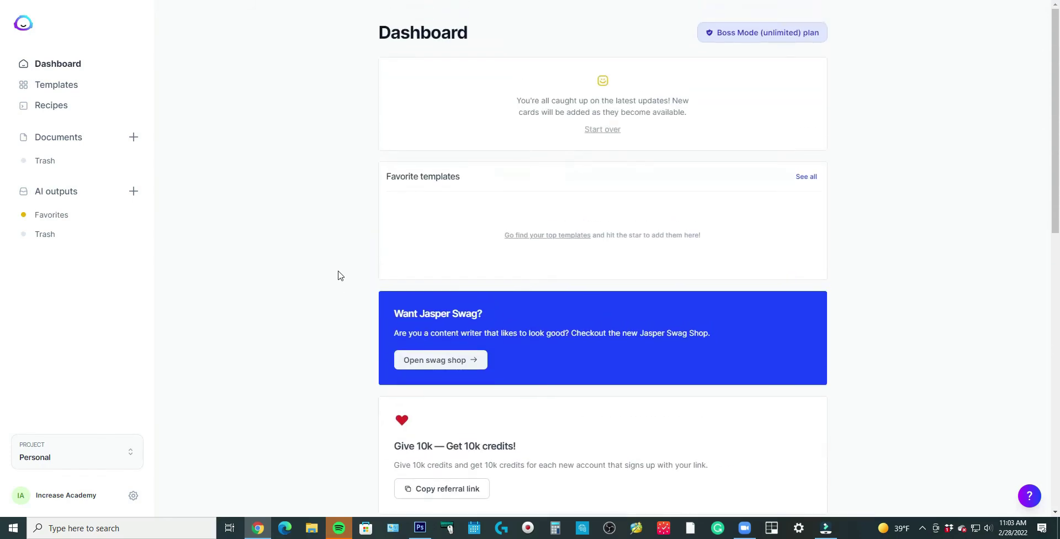
- Open the template library and browse the available content templates across all categories
{"action": "left_click", "coordinate": [55, 86]}
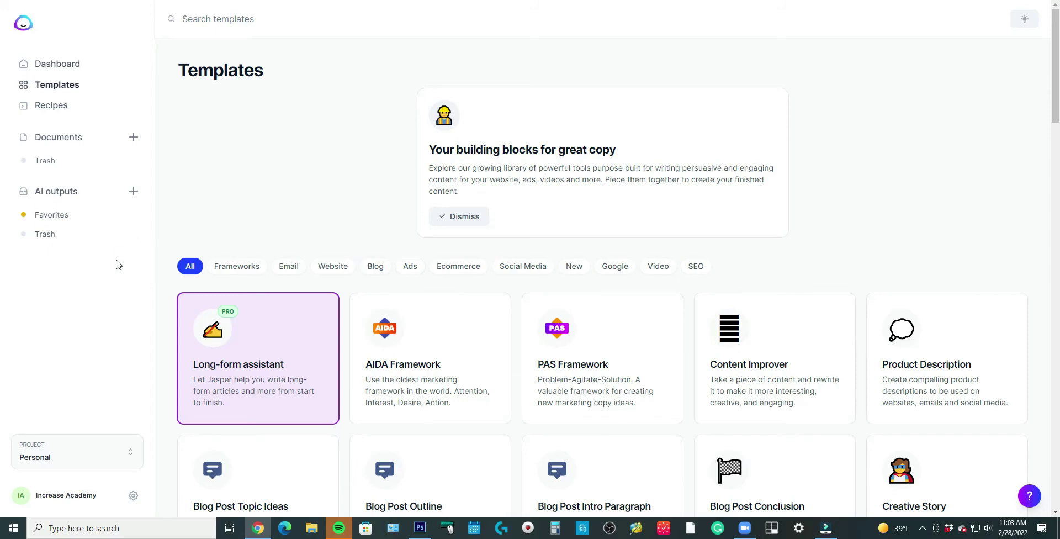
{"action": "scroll", "coordinate": [161, 238], "scroll_direction": "down", "scroll_amount": 12}
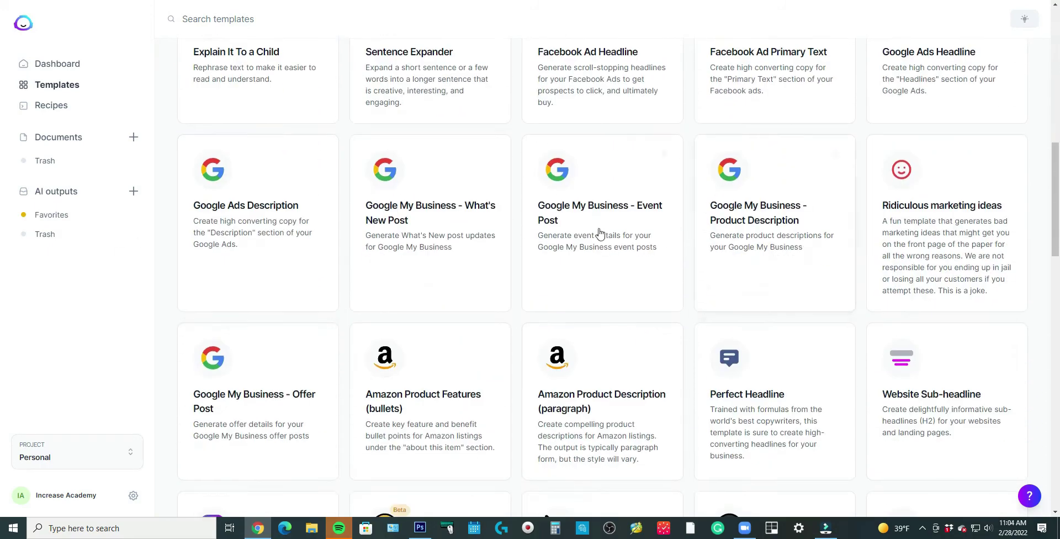
{"action": "scroll", "coordinate": [600, 232], "scroll_direction": "down", "scroll_amount": 15}
{"action": "scroll", "coordinate": [679, 292], "scroll_direction": "down", "scroll_amount": 4}
{"action": "scroll", "coordinate": [674, 293], "scroll_direction": "up", "scroll_amount": 20}
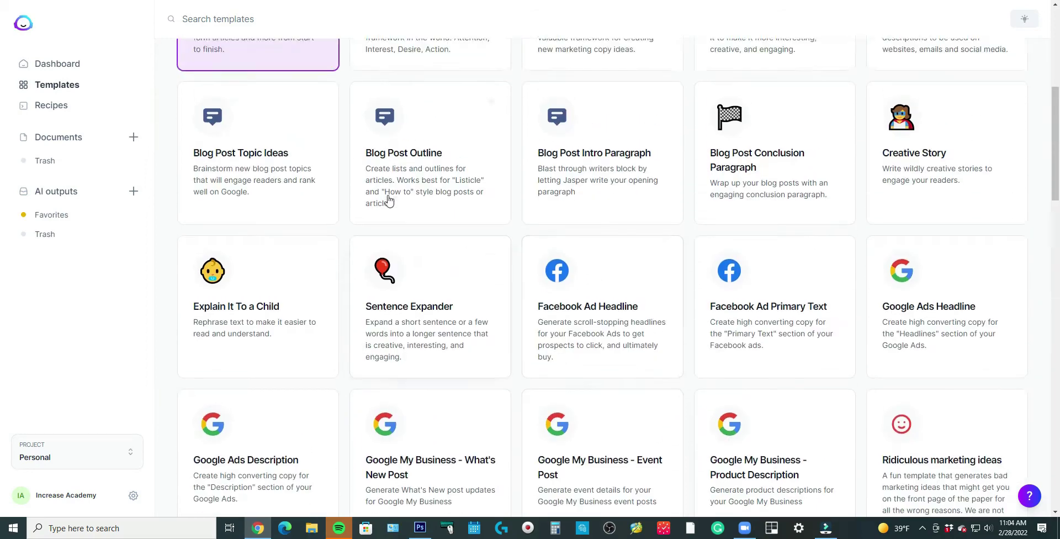
- Examine the long-form, framework, blog post, Facebook and Google Ads templates in the library
{"action": "scroll", "coordinate": [388, 200], "scroll_direction": "up", "scroll_amount": 4}
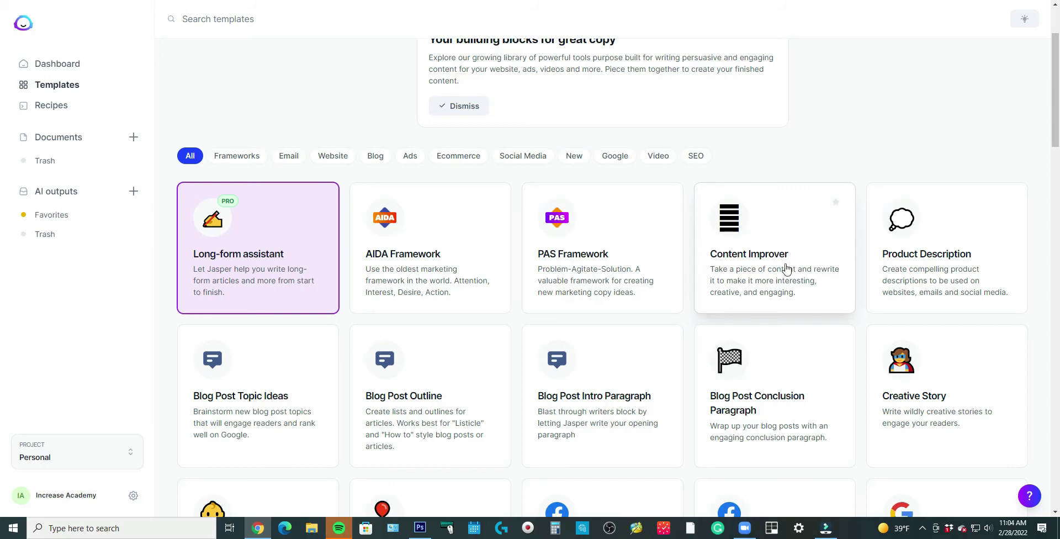
{"action": "scroll", "coordinate": [775, 249], "scroll_direction": "down", "scroll_amount": 1}
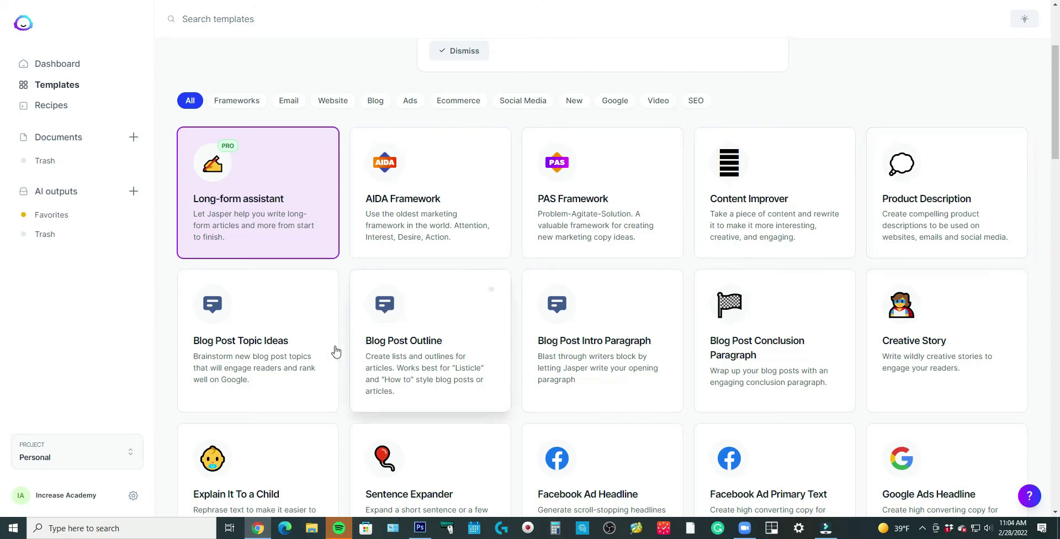
{"action": "scroll", "coordinate": [322, 243], "scroll_direction": "down", "scroll_amount": 3}
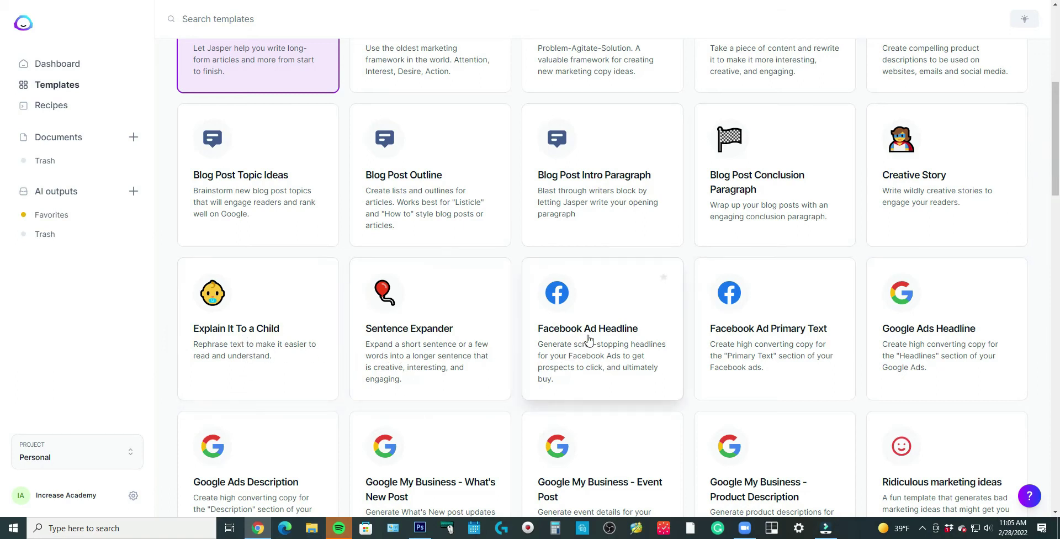
{"action": "scroll", "coordinate": [649, 339], "scroll_direction": "down", "scroll_amount": 1}
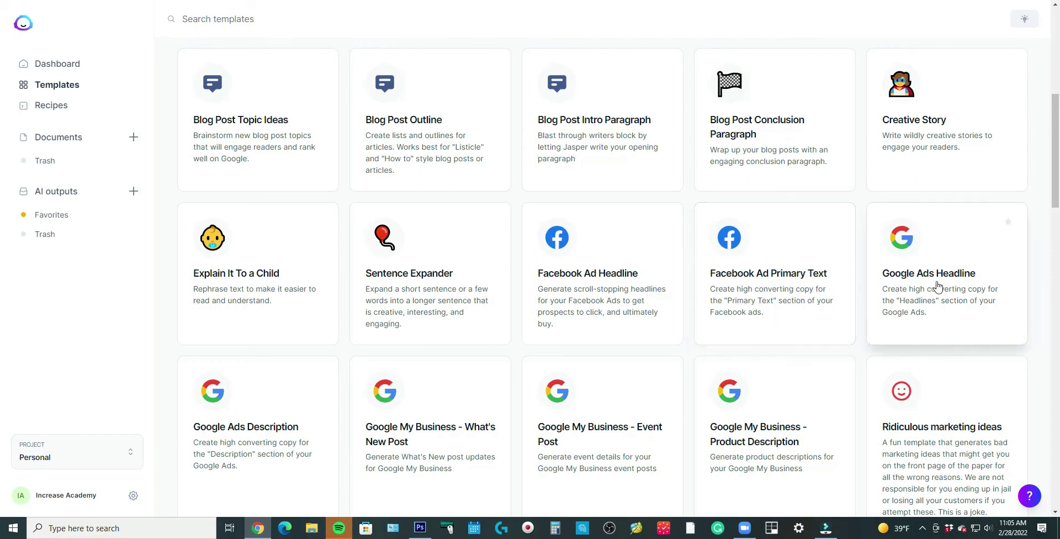
{"action": "scroll", "coordinate": [937, 286], "scroll_direction": "down", "scroll_amount": 1}
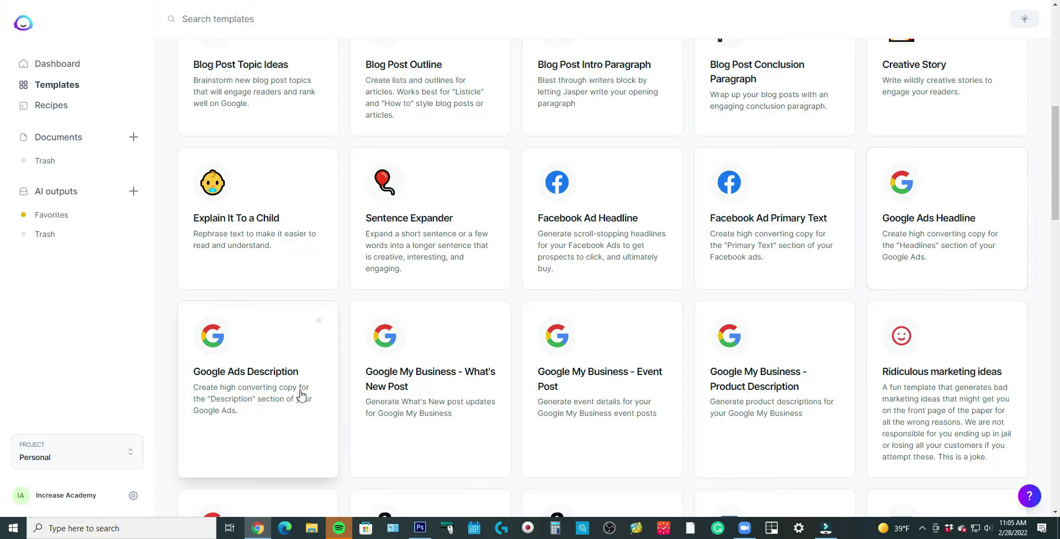
{"action": "scroll", "coordinate": [552, 375], "scroll_direction": "down", "scroll_amount": 2}
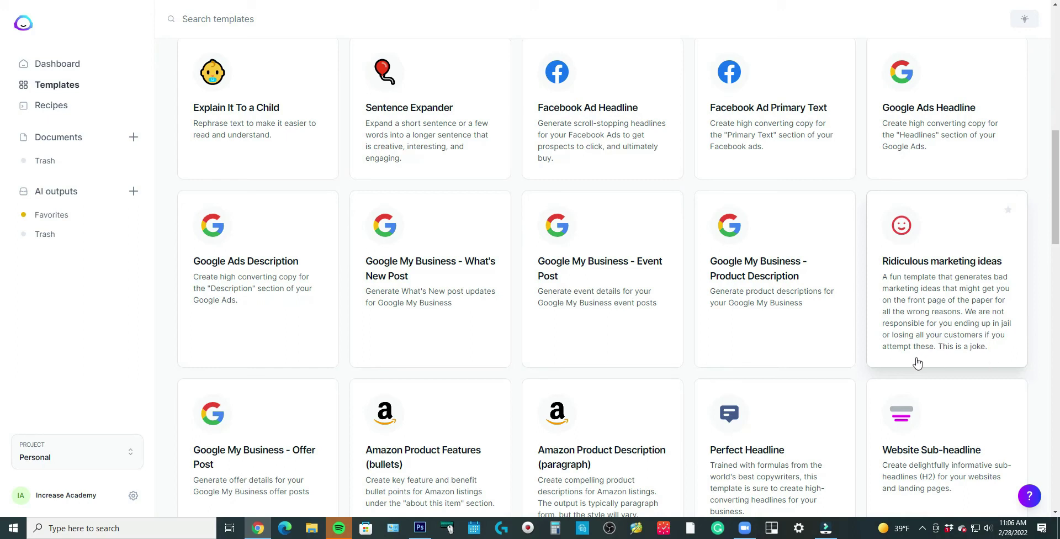
- Examine the remaining templates, from Google My Business and Amazon through Instagram, YouTube, email, SEO and bio templates
{"action": "scroll", "coordinate": [885, 350], "scroll_direction": "down", "scroll_amount": 4}
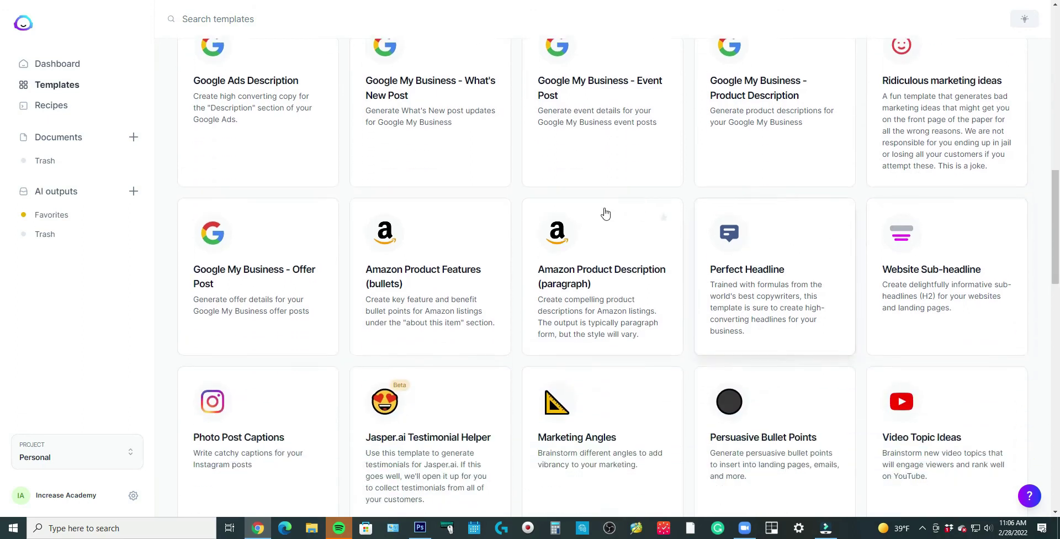
{"action": "scroll", "coordinate": [227, 271], "scroll_direction": "down", "scroll_amount": 1}
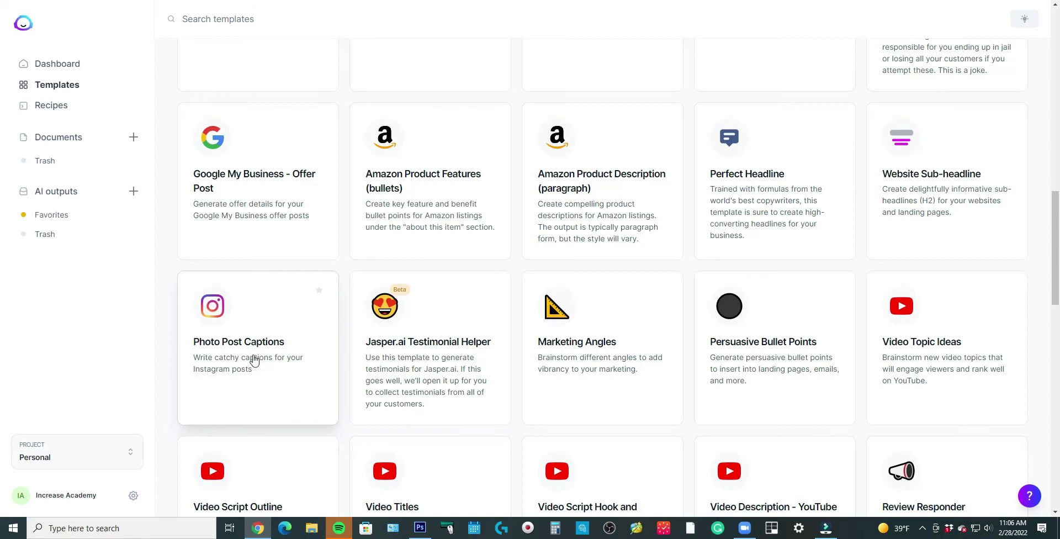
{"action": "scroll", "coordinate": [252, 357], "scroll_direction": "down", "scroll_amount": 1}
{"action": "scroll", "coordinate": [326, 205], "scroll_direction": "down", "scroll_amount": 2}
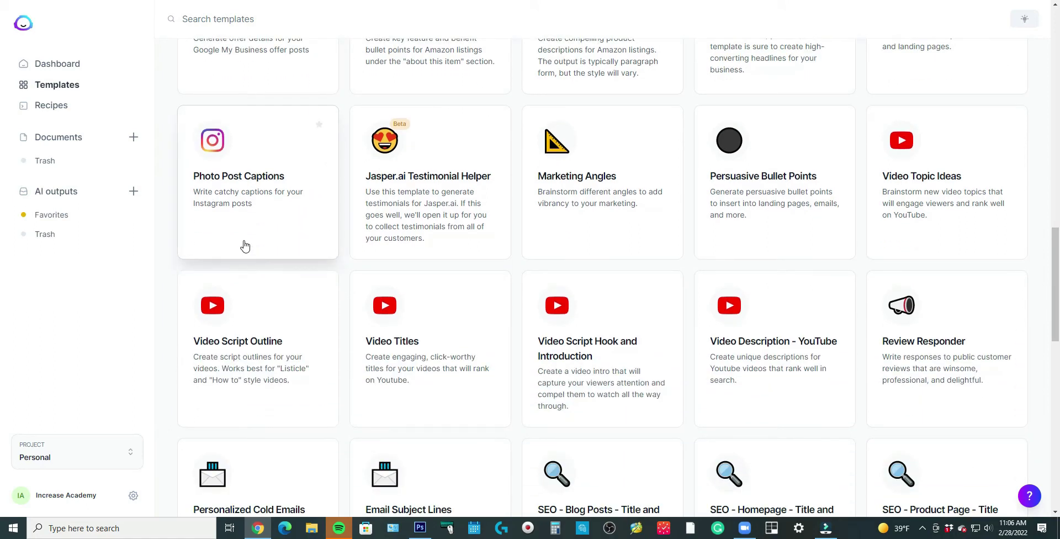
{"action": "scroll", "coordinate": [419, 220], "scroll_direction": "down", "scroll_amount": 3}
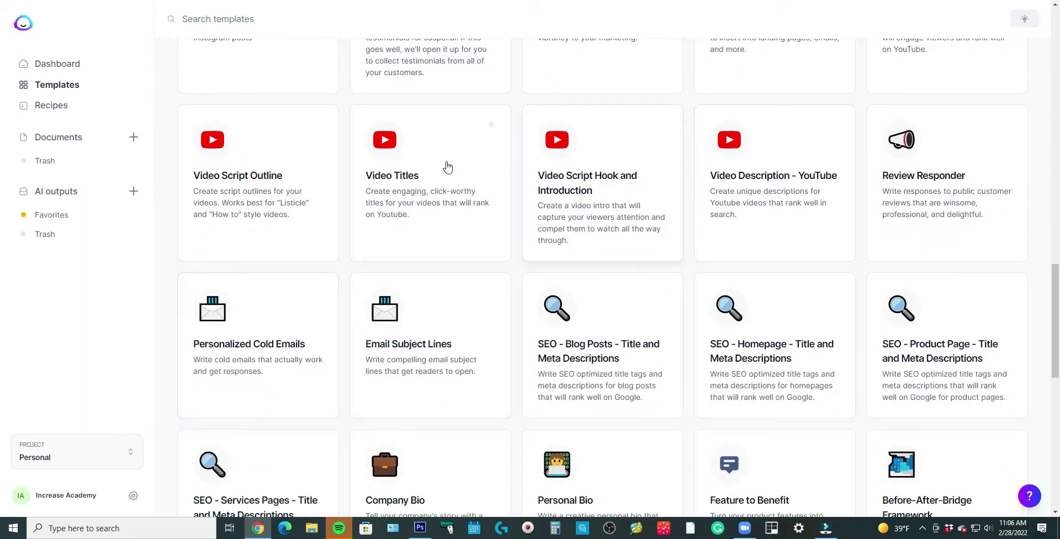
{"action": "scroll", "coordinate": [104, 309], "scroll_direction": "down", "scroll_amount": 2}
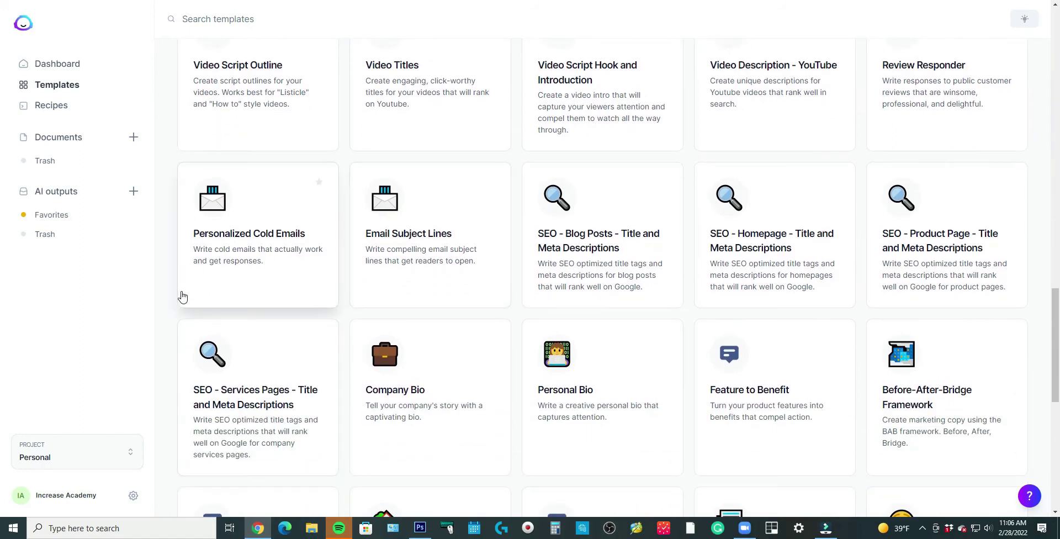
{"action": "scroll", "coordinate": [180, 310], "scroll_direction": "down", "scroll_amount": 3}
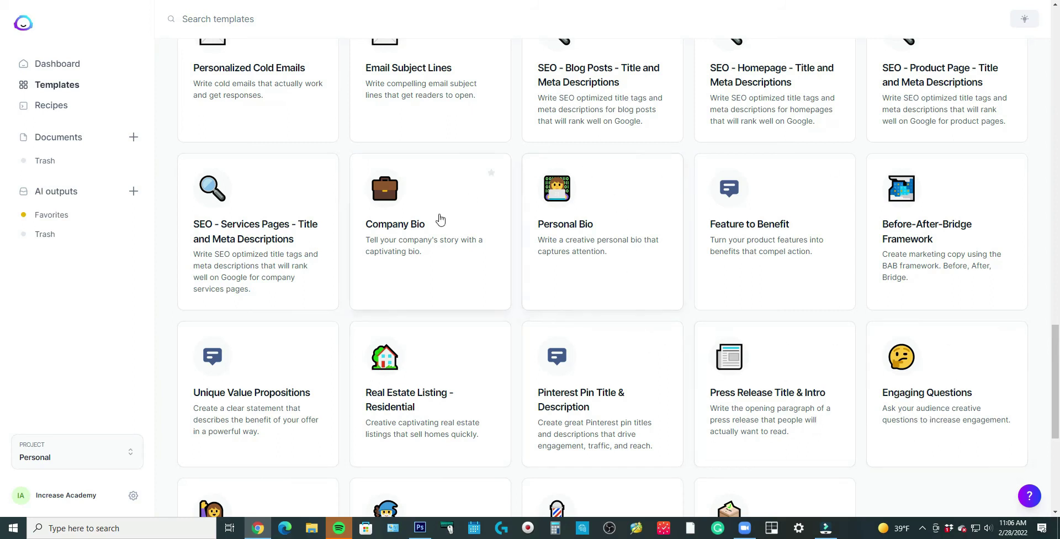
{"action": "scroll", "coordinate": [425, 252], "scroll_direction": "down", "scroll_amount": 5}
{"action": "scroll", "coordinate": [797, 357], "scroll_direction": "up", "scroll_amount": 20}
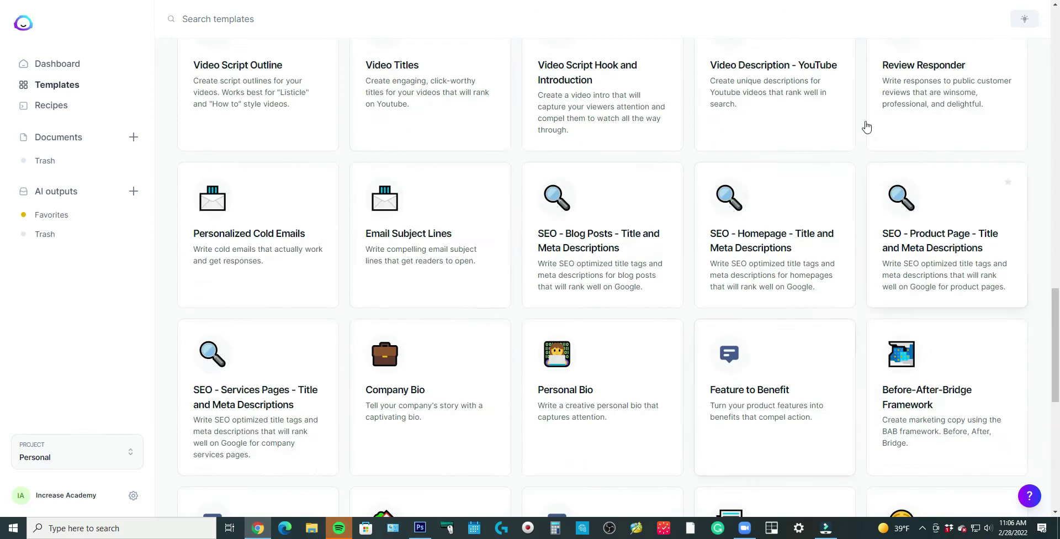
{"action": "scroll", "coordinate": [456, 167], "scroll_direction": "up", "scroll_amount": 8}
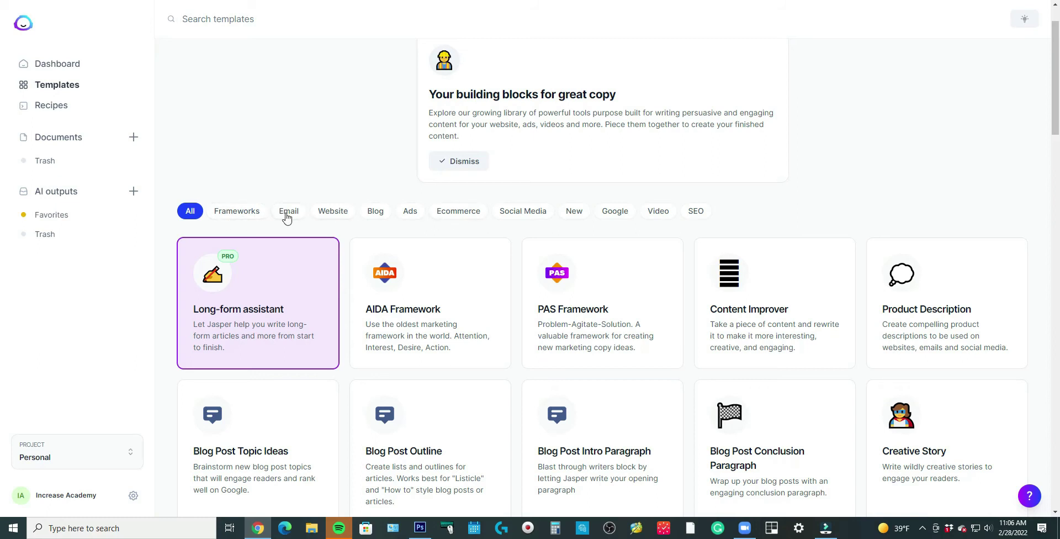
- Filter the template library by Email, Ads, Ecommerce, Video and SEO in turn, reviewing each category's templates
{"action": "left_click", "coordinate": [287, 214]}
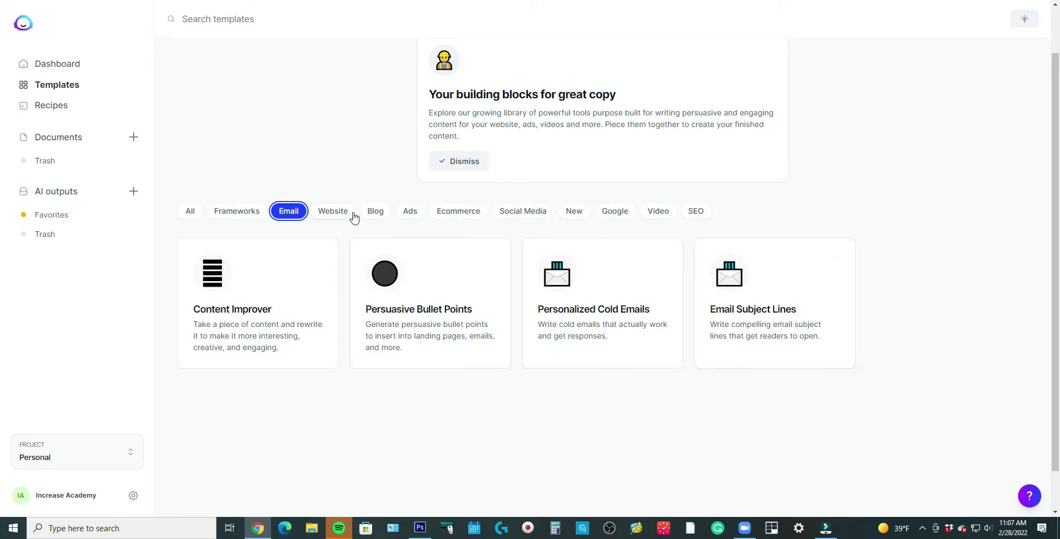
{"action": "left_click", "coordinate": [407, 216]}
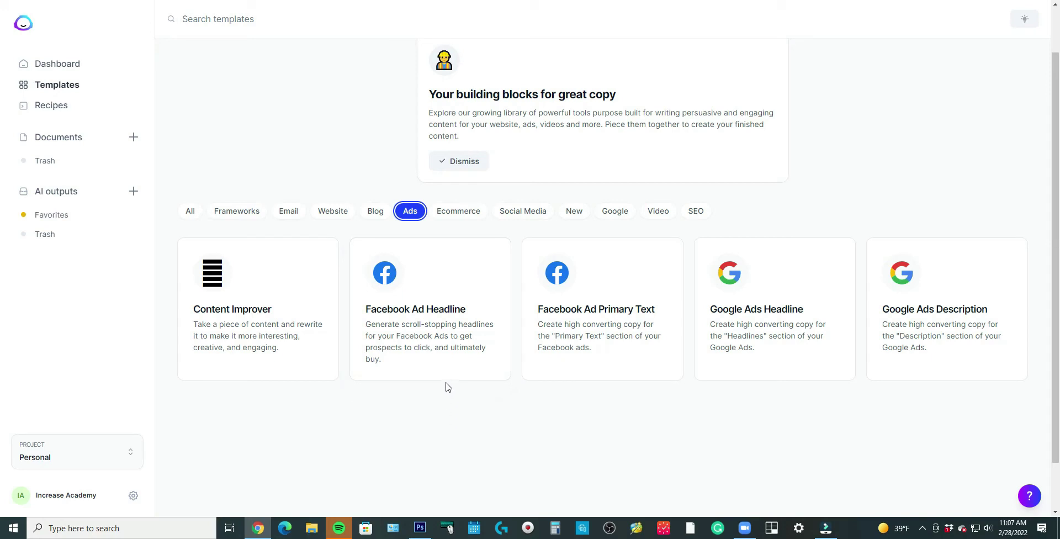
{"action": "left_click", "coordinate": [470, 219]}
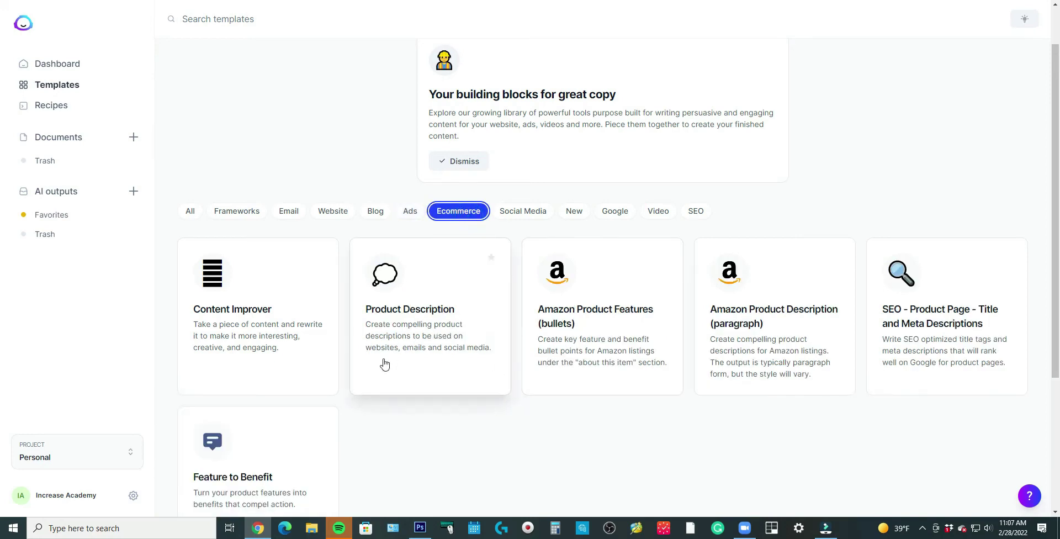
{"action": "scroll", "coordinate": [375, 365], "scroll_direction": "down", "scroll_amount": 3}
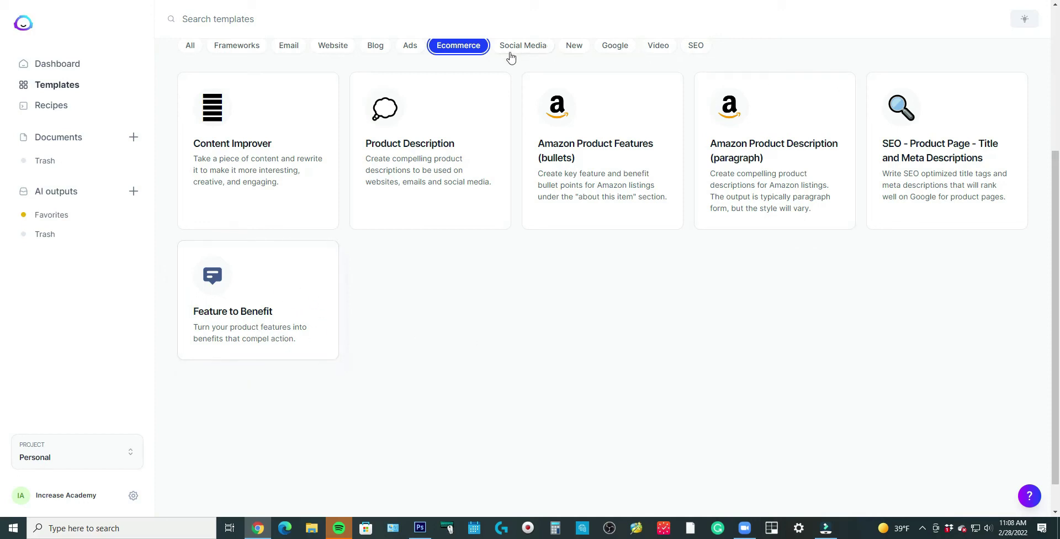
{"action": "left_click", "coordinate": [644, 51]}
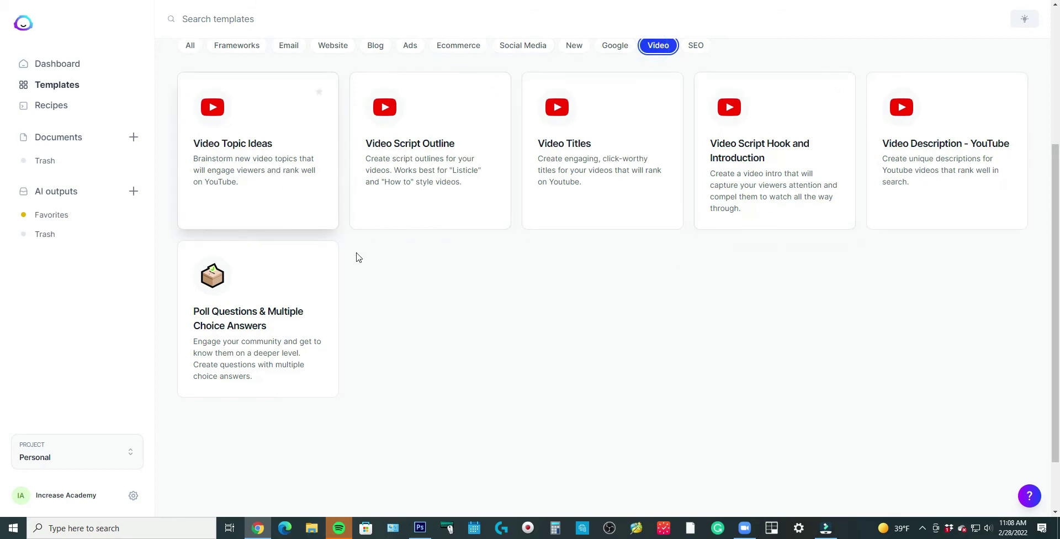
{"action": "left_click", "coordinate": [696, 45]}
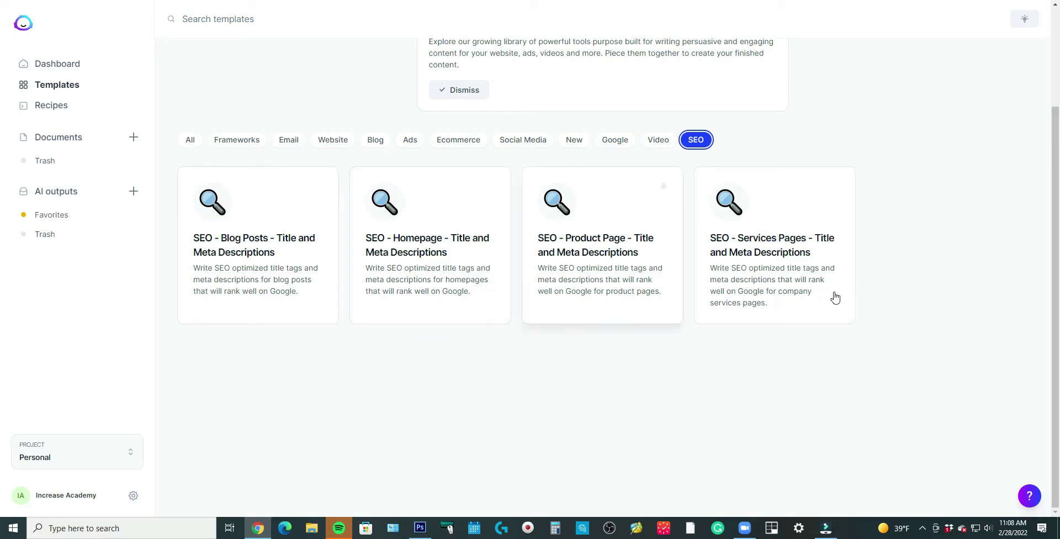
- Filter the library to Frameworks and open the AIDA Framework template's input form
{"action": "left_click", "coordinate": [249, 143]}
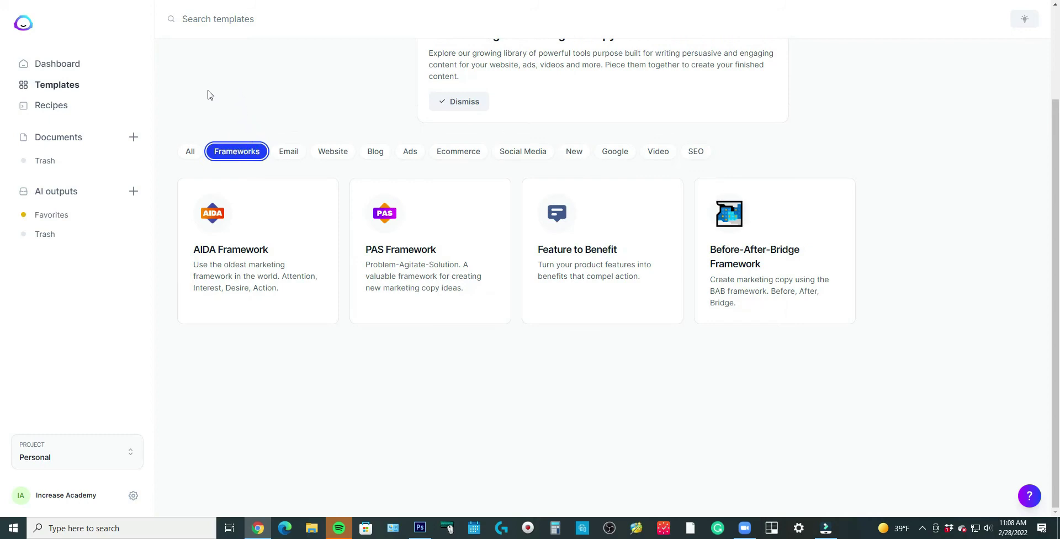
{"action": "left_click", "coordinate": [273, 273]}
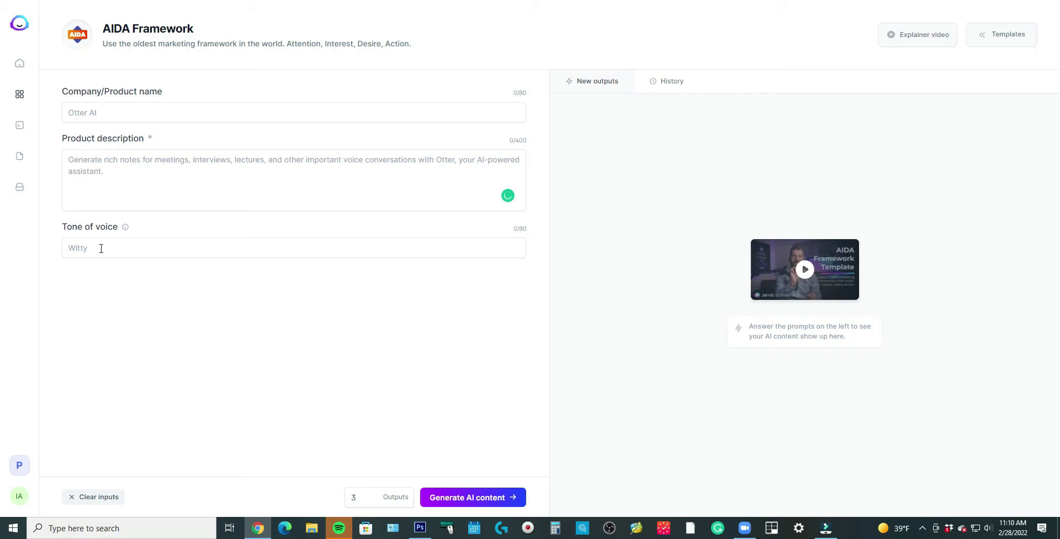
{"action": "left_click", "coordinate": [92, 250]}
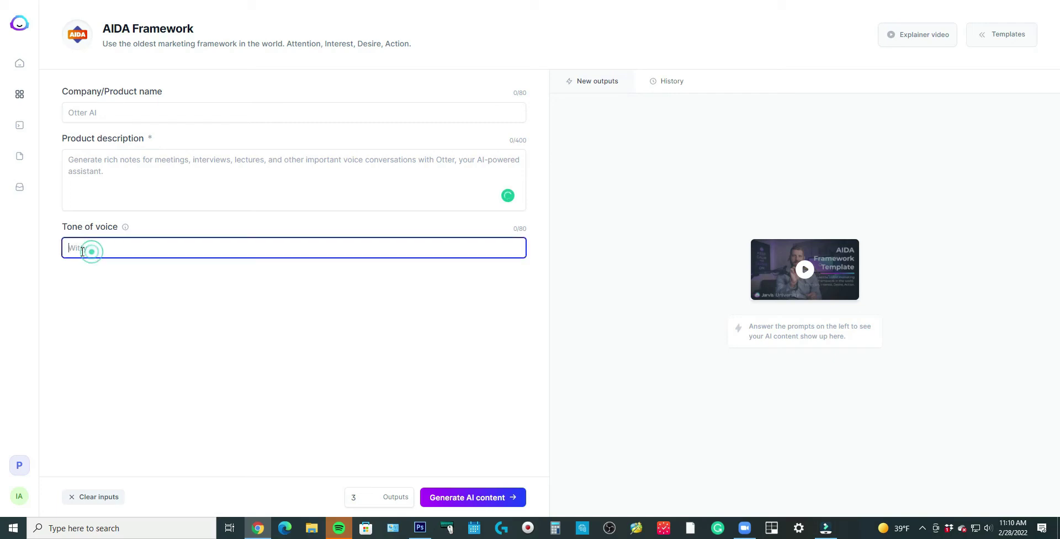
{"action": "left_click", "coordinate": [79, 278]}
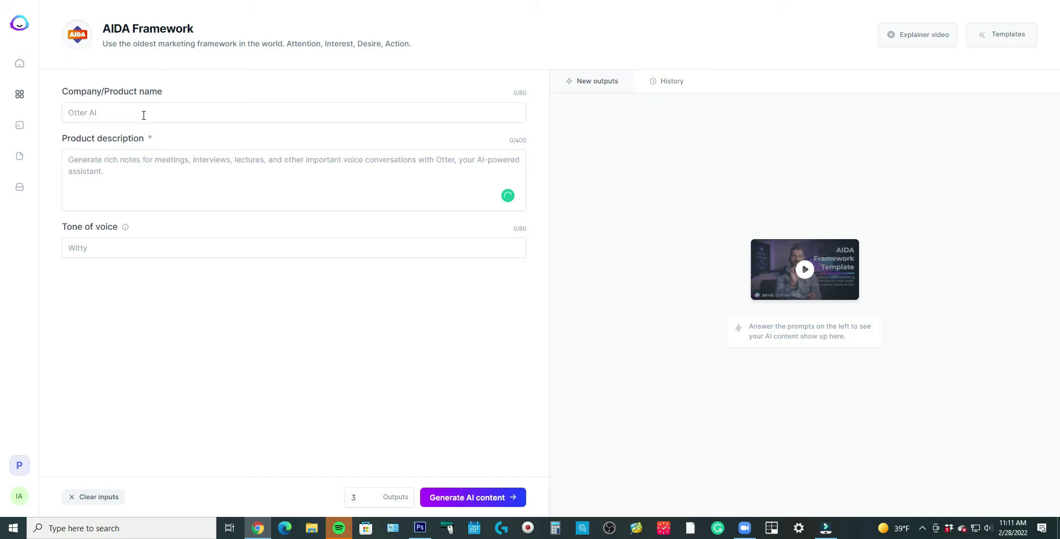
- Enter "Nature's Way Ginger Root" as the company/product name
{"action": "left_click", "coordinate": [189, 111]}
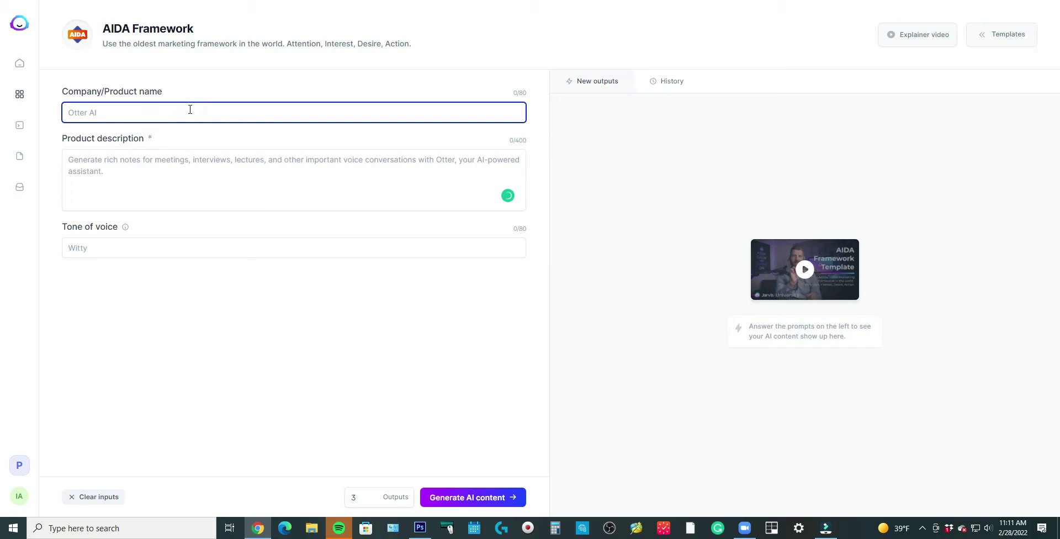
{"action": "type", "text": "Nature's Way Gine"}
{"action": "type", "text": "er Root"}
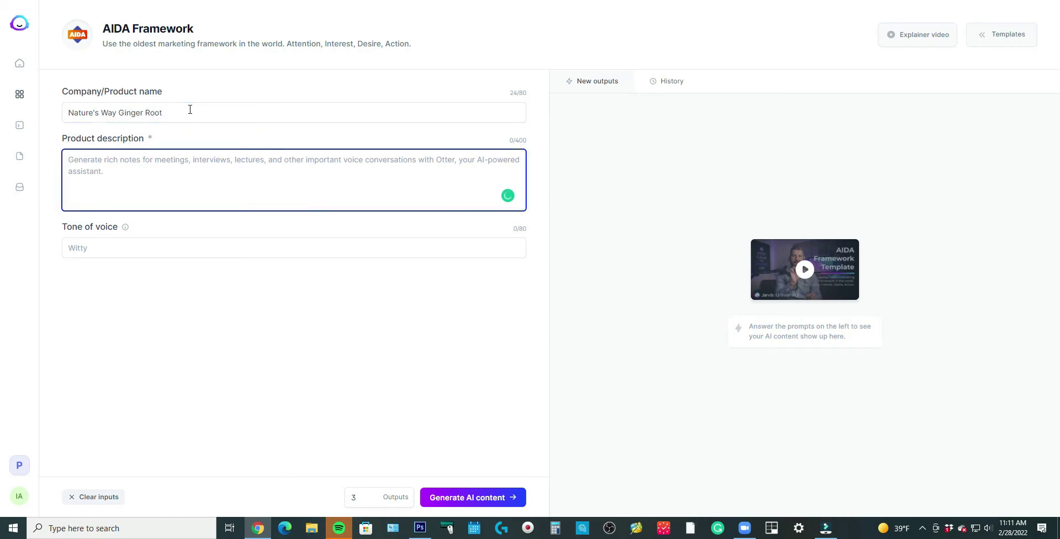
- Describe the product as "Traditional digestive support. Ginger has a deeply rooted history in Asian, Indian, and Arabic cultures as a traditional herbal remedy for digestive support."
{"action": "type", "text": "Traditiona"}
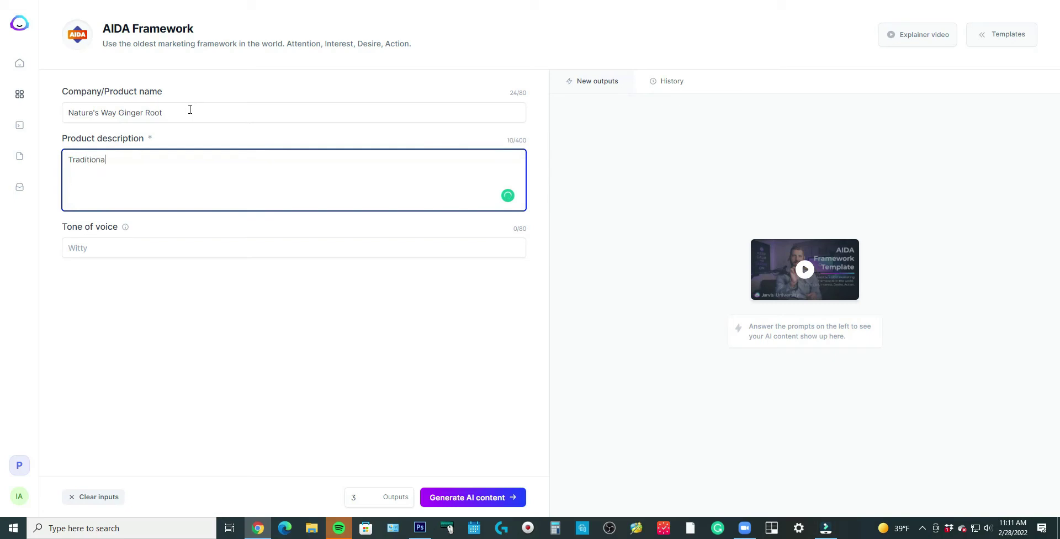
{"action": "type", "text": "l dig"}
{"action": "key", "text": "BackSpace"}
{"action": "type", "text": "digestive support."}
{"action": "type", "text": "Ginger has a deeply rooted history"}
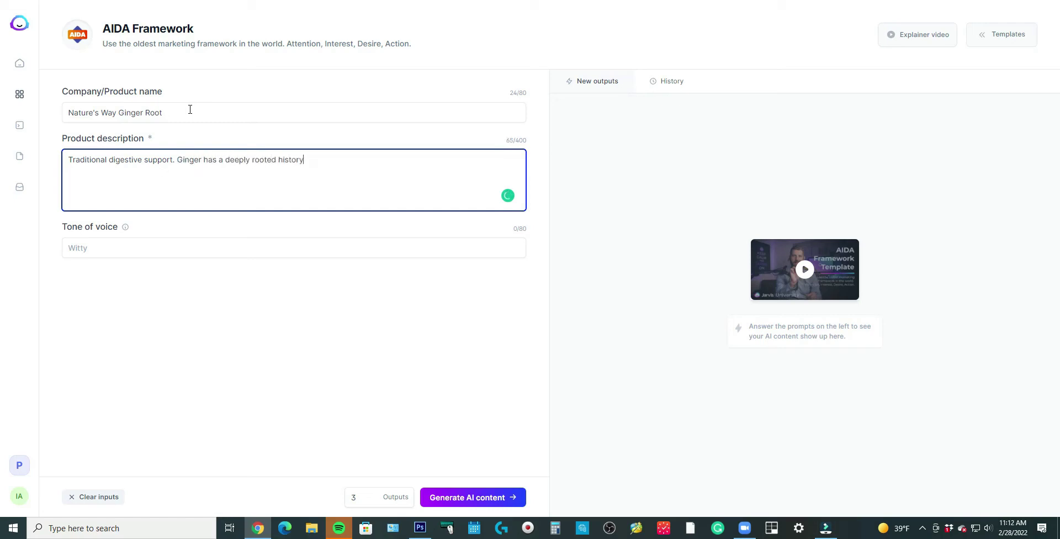
{"action": "type", "text": " in Asian, Indian, and Arabic cultures as a traditional"}
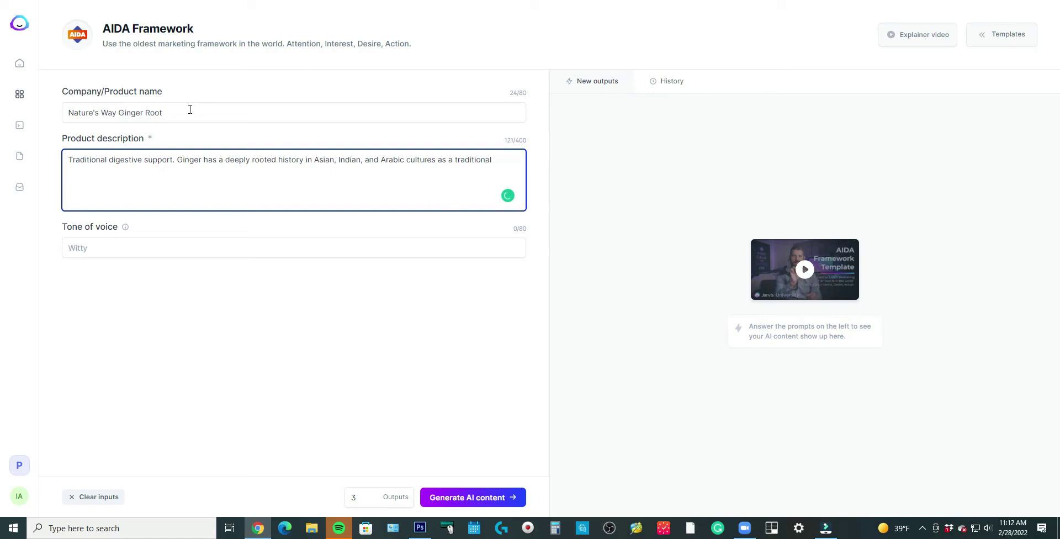
{"action": "type", "text": " herbal remedy for digestive support."}
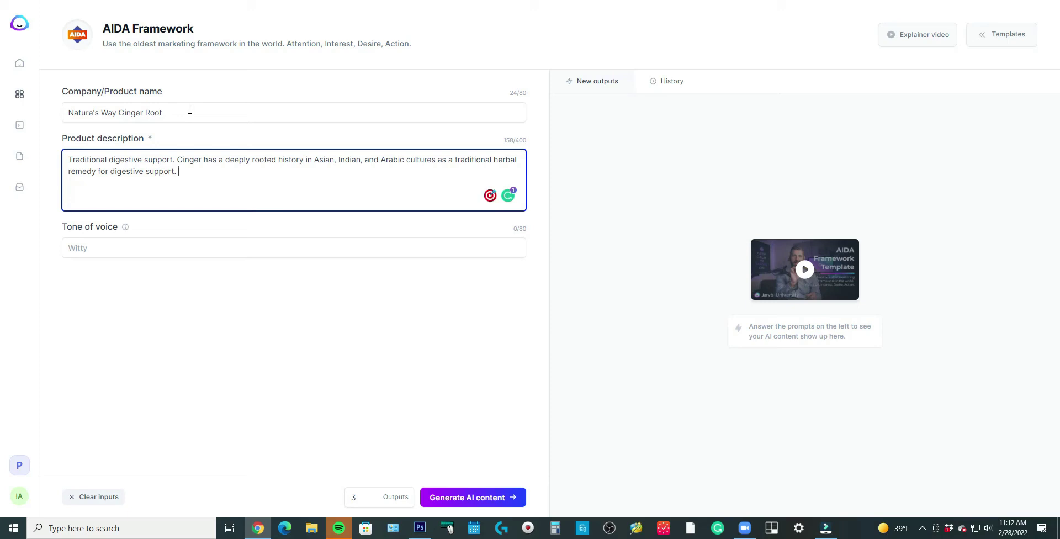
- Set the tone of voice to Witty and generate three AIDA content outputs
{"action": "key", "text": "Tab"}
{"action": "key", "text": "Tab"}
{"action": "type", "text": "Witty"}
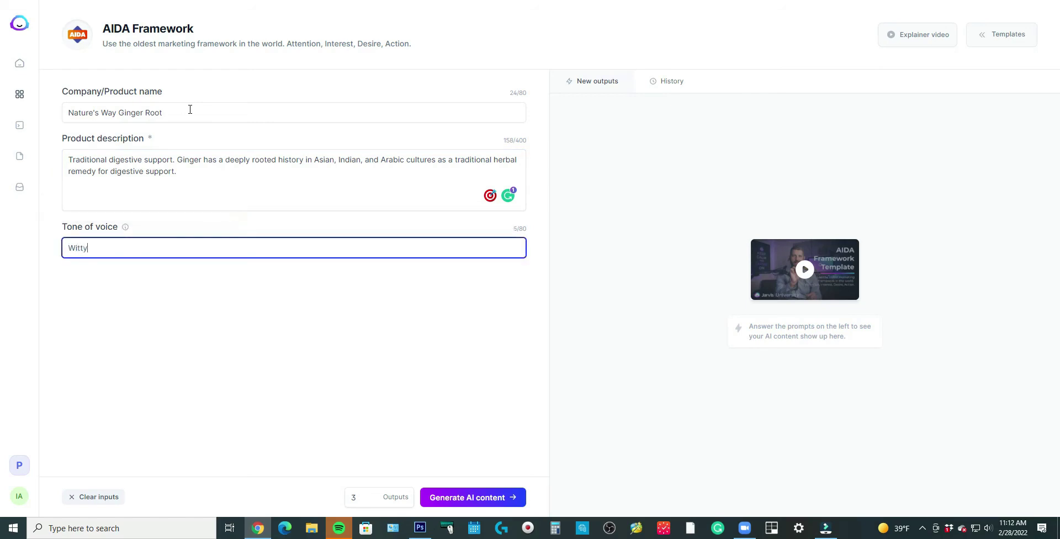
{"action": "left_click", "coordinate": [475, 329]}
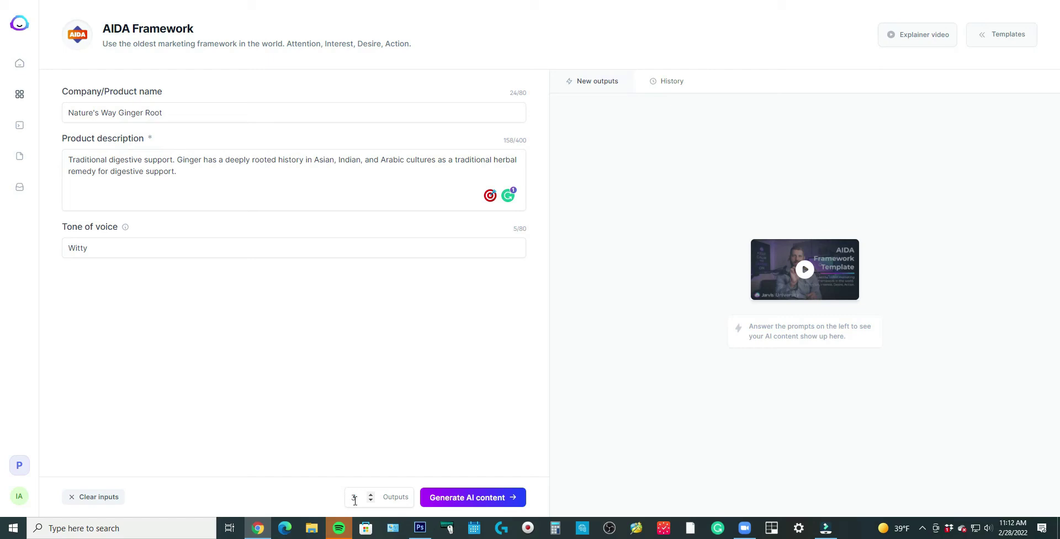
{"action": "left_click", "coordinate": [480, 503]}
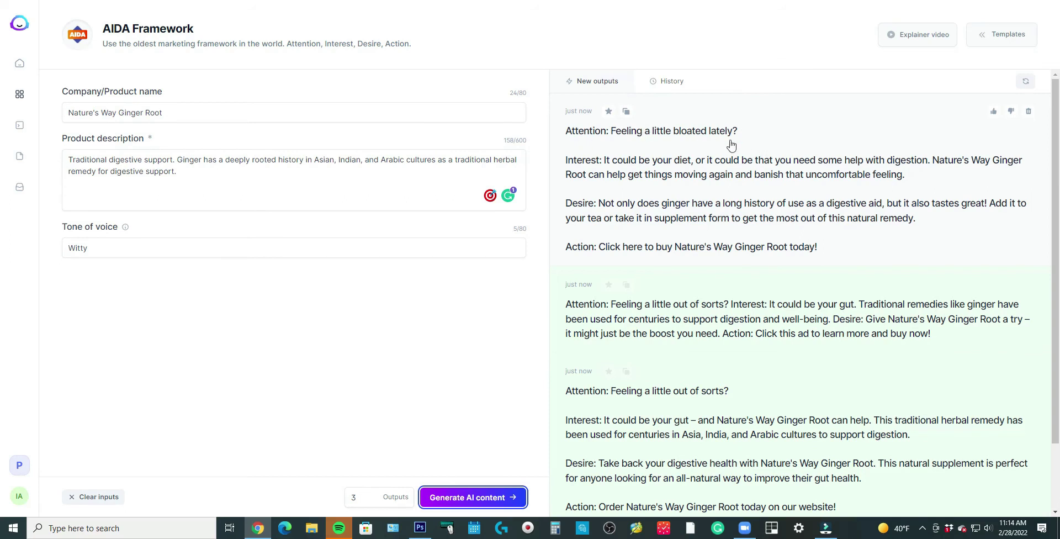
- Try adding "(open now)" to the Attention line of the first generated output, then remove it and close the editor
{"action": "left_click", "coordinate": [697, 138]}
{"action": "left_click", "coordinate": [540, 101]}
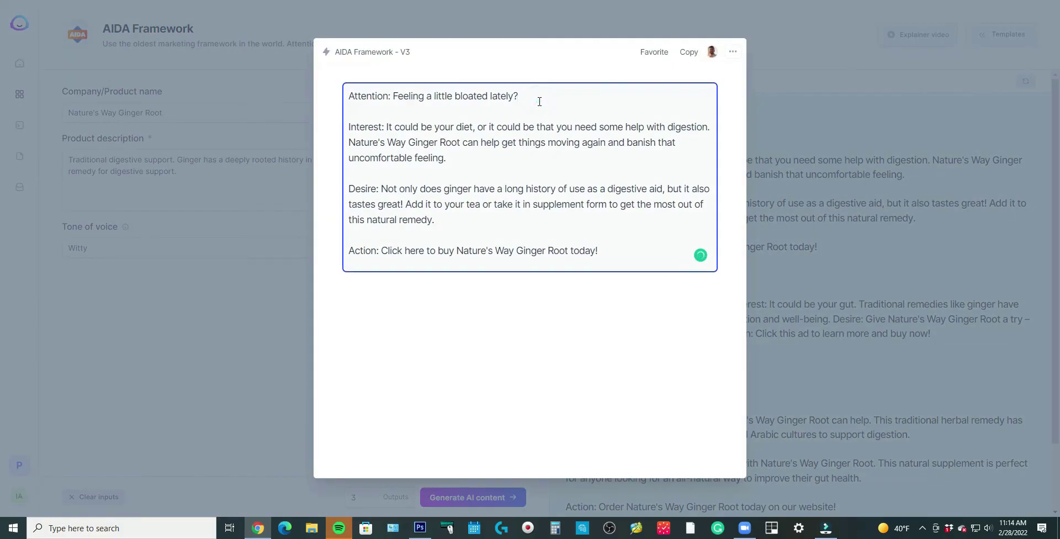
{"action": "type", "text": "(open now)"}
{"action": "left_click_drag", "start_coordinate": [584, 97], "coordinate": [518, 98]}
{"action": "key", "text": "BackSpace"}
{"action": "left_click", "coordinate": [231, 327]}
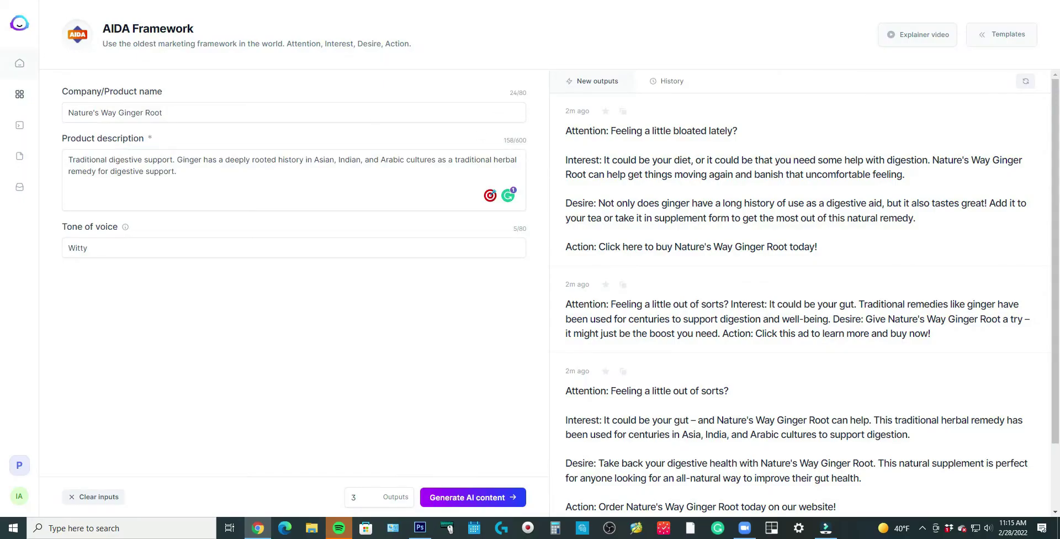
- Leave the AIDA template and open the PAS Framework template from the Frameworks category of the template library
{"action": "left_click", "coordinate": [20, 64]}
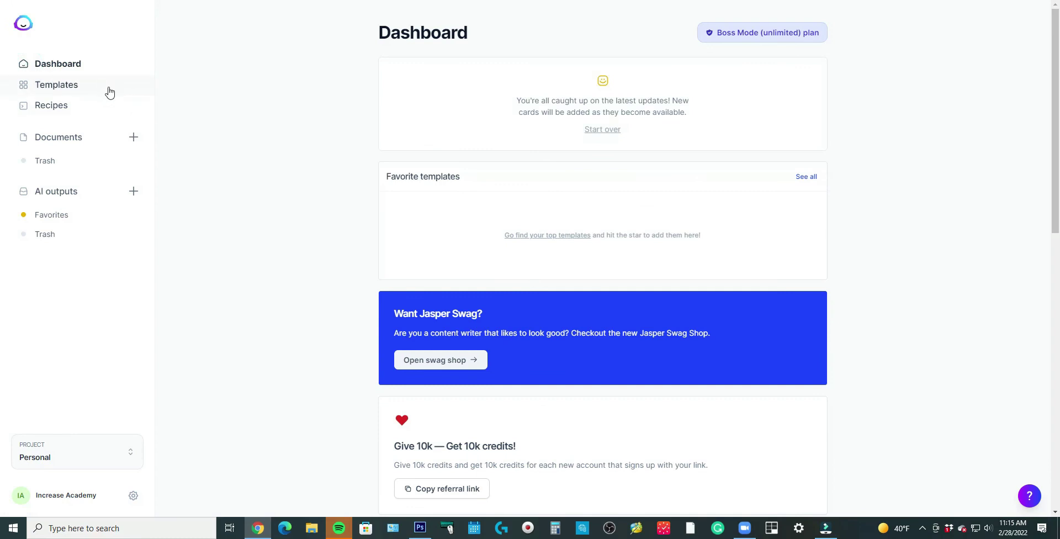
{"action": "left_click", "coordinate": [60, 86]}
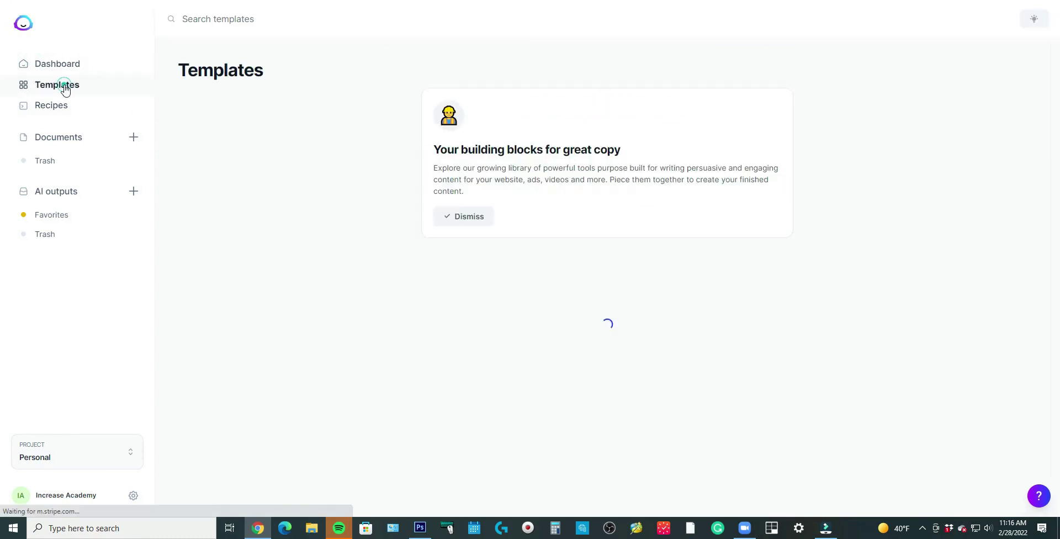
{"action": "left_click", "coordinate": [243, 269]}
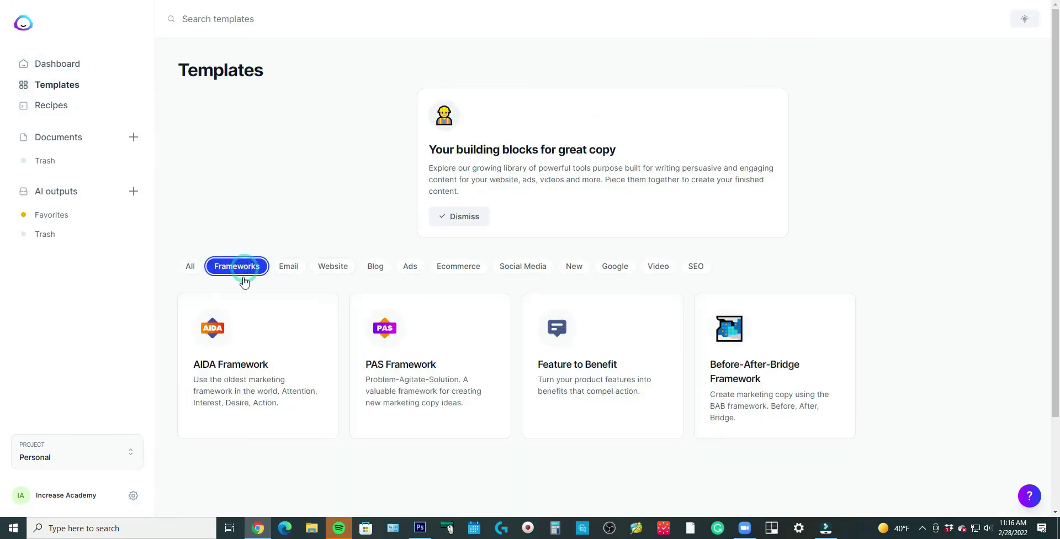
{"action": "left_click", "coordinate": [411, 401]}
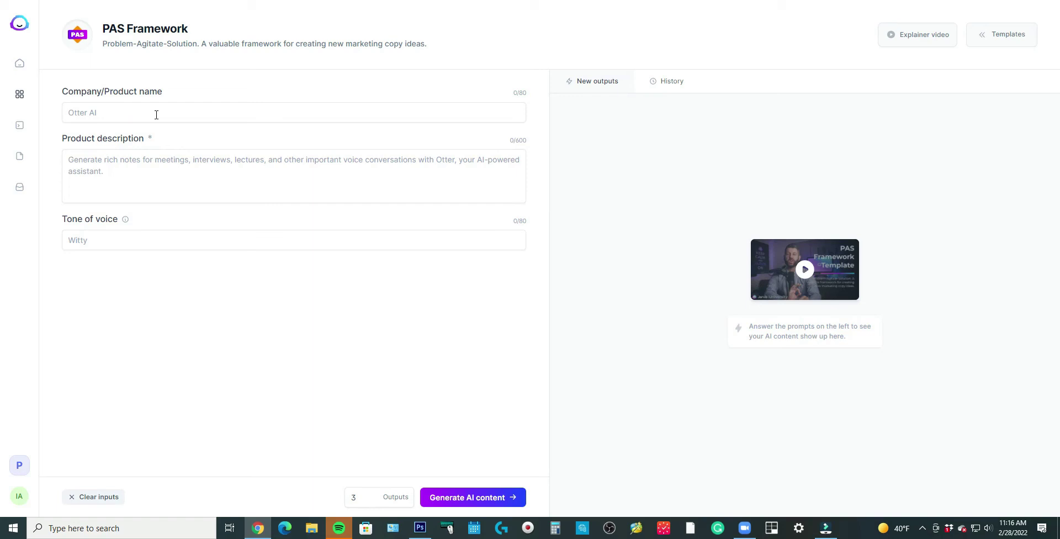
- Enter "Back and neck massager" as the company/product name
{"action": "left_click", "coordinate": [156, 114]}
{"action": "type", "text": "Back and neck massage"}
{"action": "key", "text": "Tab"}
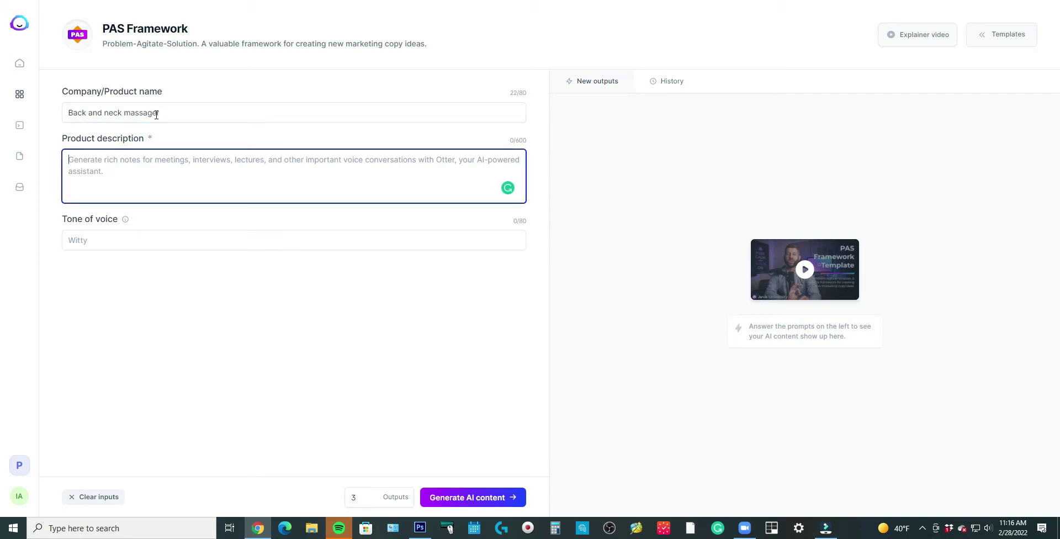
- Describe the product as "Help s relieve muscle pain. Can be used at home or in the office. Soothing heat to warm the muscles and encourage better circulation. For a limited time save 20%."
{"action": "type", "text": "Help s r"}
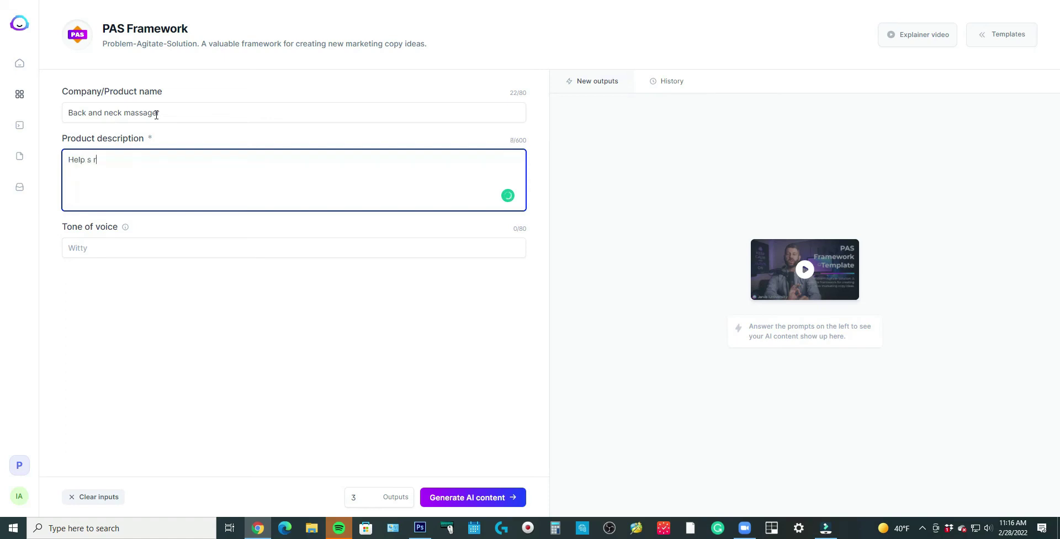
{"action": "type", "text": "elieve muscle pain. Can be used at home or in the hoff"}
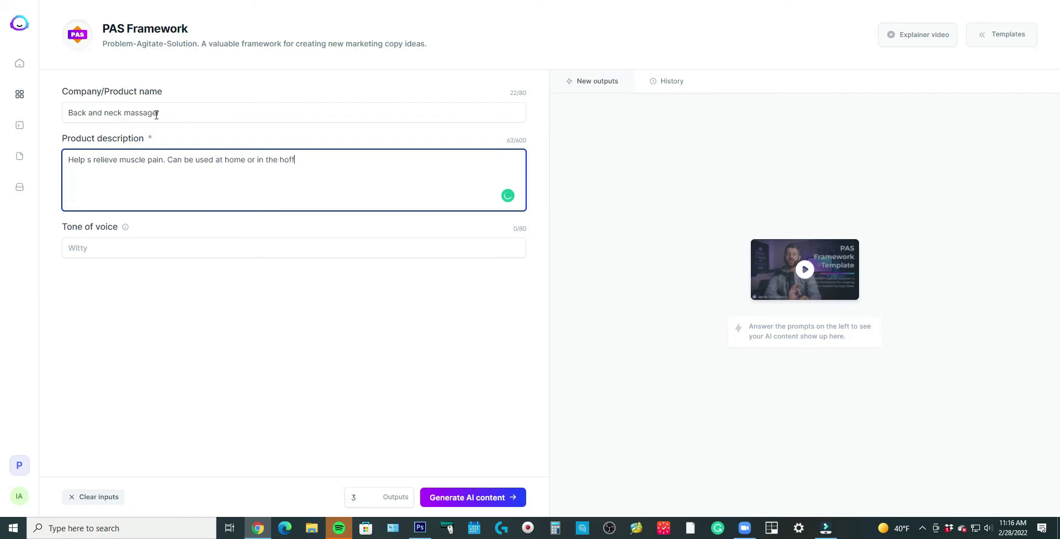
{"action": "key", "text": "BackSpace"}
{"action": "key", "text": "BackSpace"}
{"action": "key", "text": "BackSpace"}
{"action": "key", "text": "BackSpace"}
{"action": "type", "text": "office. Soothing heat to warm the mus"}
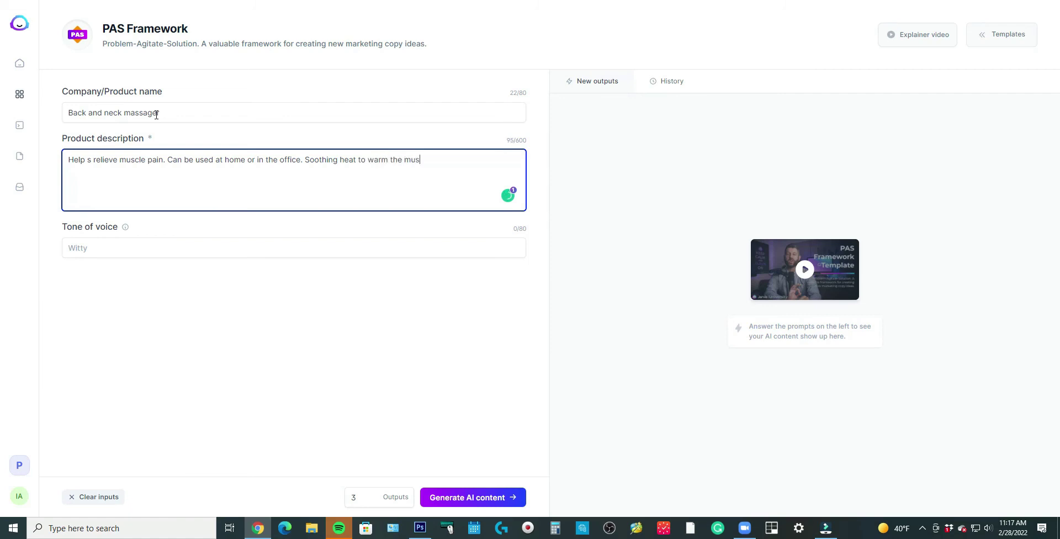
{"action": "type", "text": "cles and encourage better circulation"}
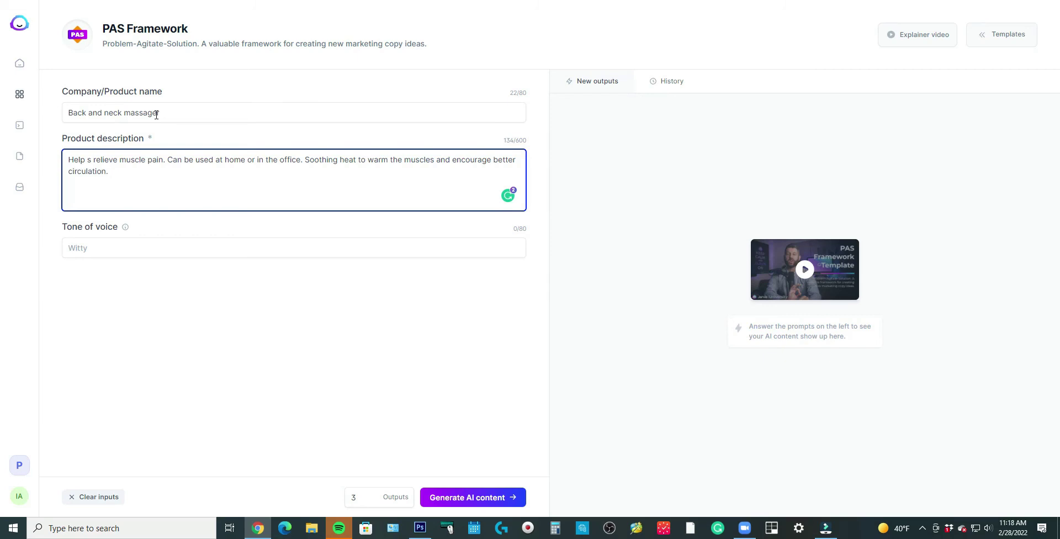
{"action": "type", "text": ". For a limited time save 20%"}
- Set the tone of voice to Witty and generate three PAS Framework content outputs
{"action": "key", "text": "Tab"}
{"action": "key", "text": "Tab"}
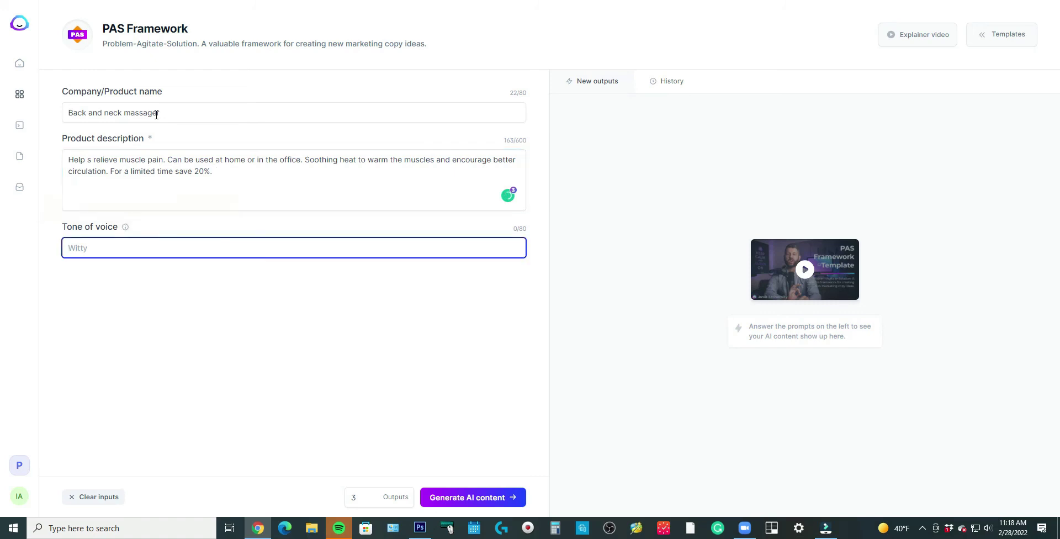
{"action": "type", "text": "Witty"}
{"action": "left_click", "coordinate": [503, 497]}
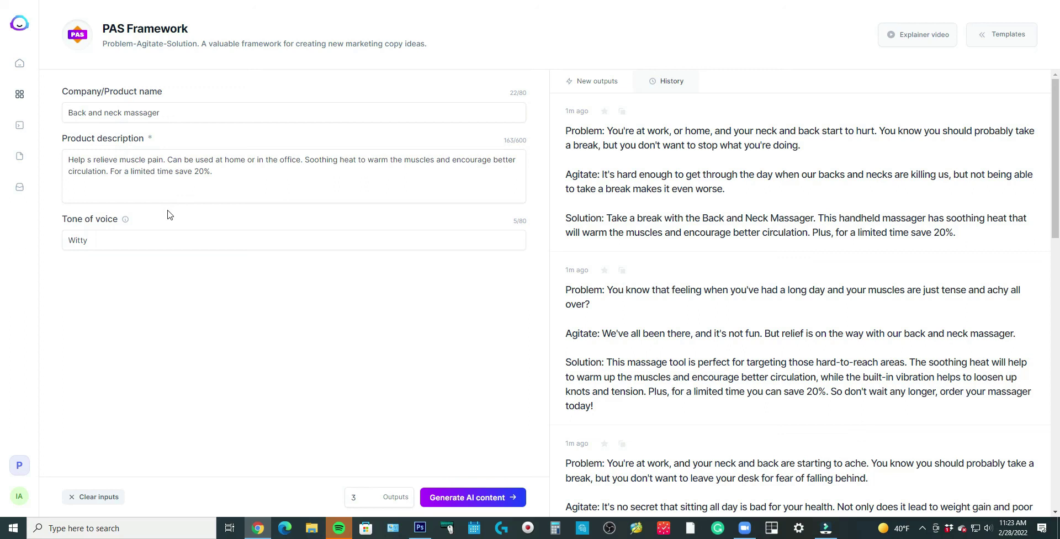
- Leave the PAS Framework template and return to the dashboard
{"action": "left_click", "coordinate": [20, 64]}
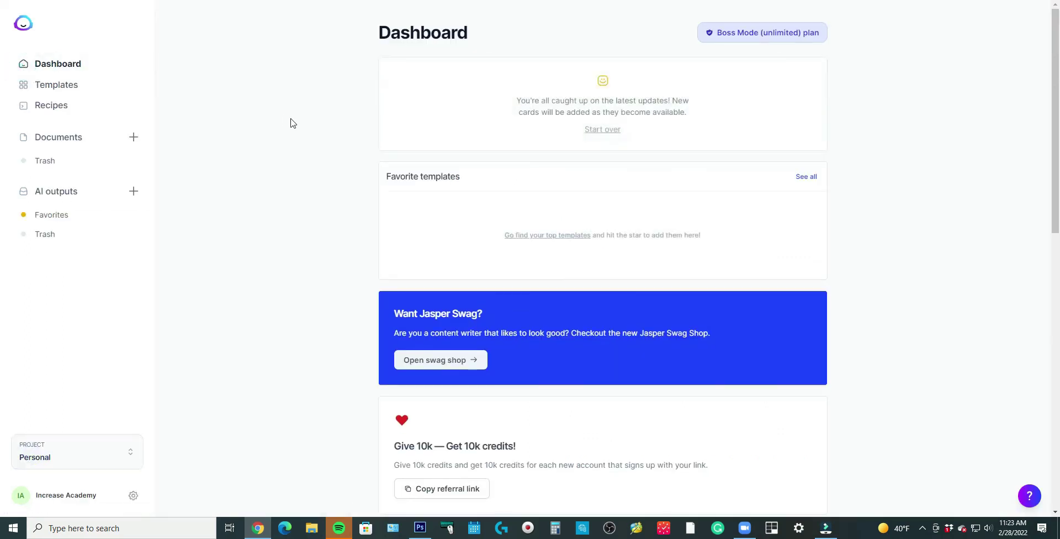